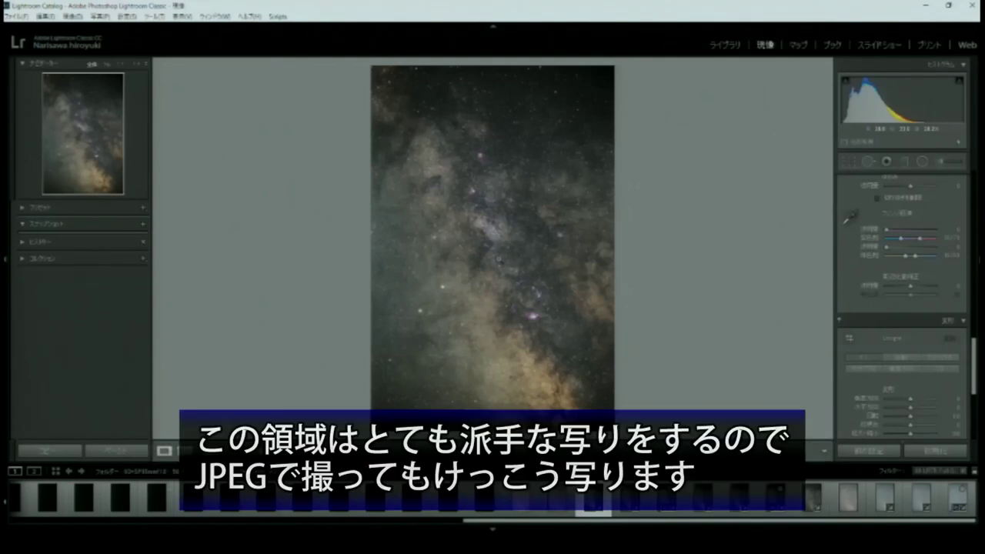
left_click(436, 255)
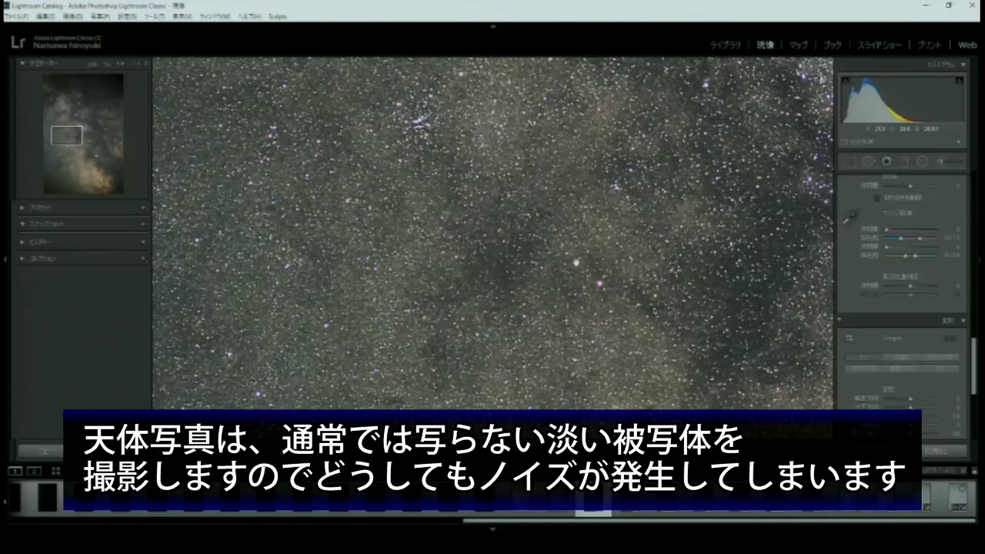
left_click_drag(656, 239, 427, 327)
left_click_drag(493, 231, 408, 300)
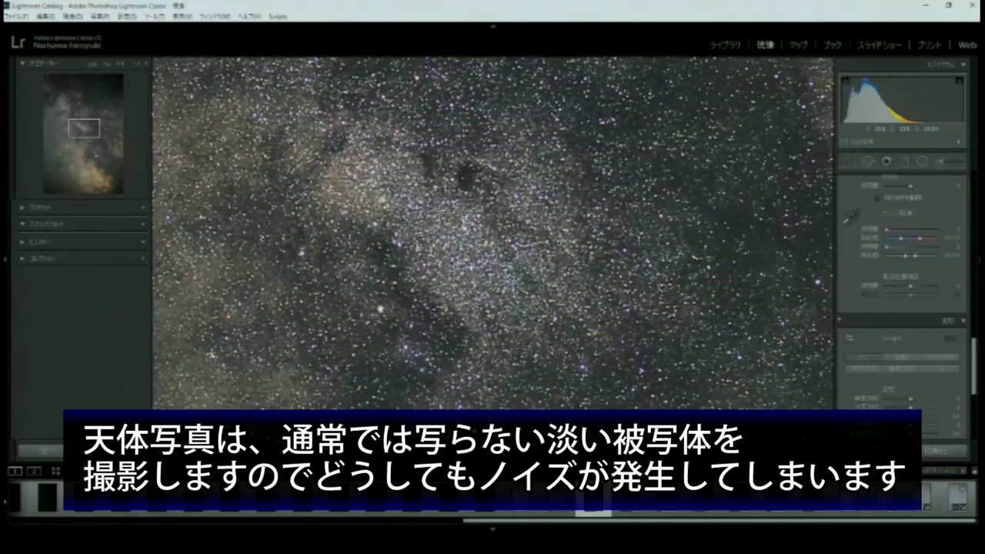
left_click_drag(539, 192, 369, 331)
left_click_drag(566, 276, 546, 342)
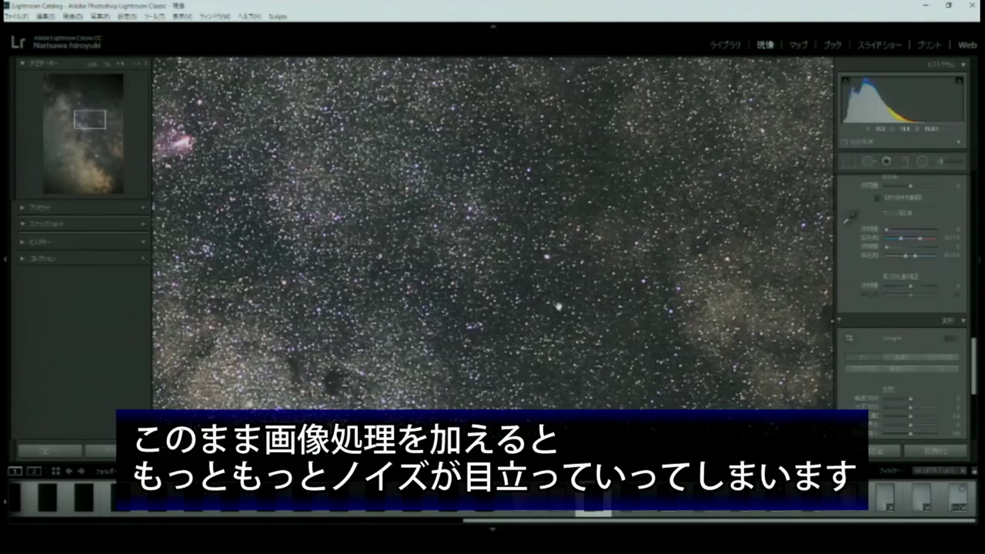
left_click(558, 305)
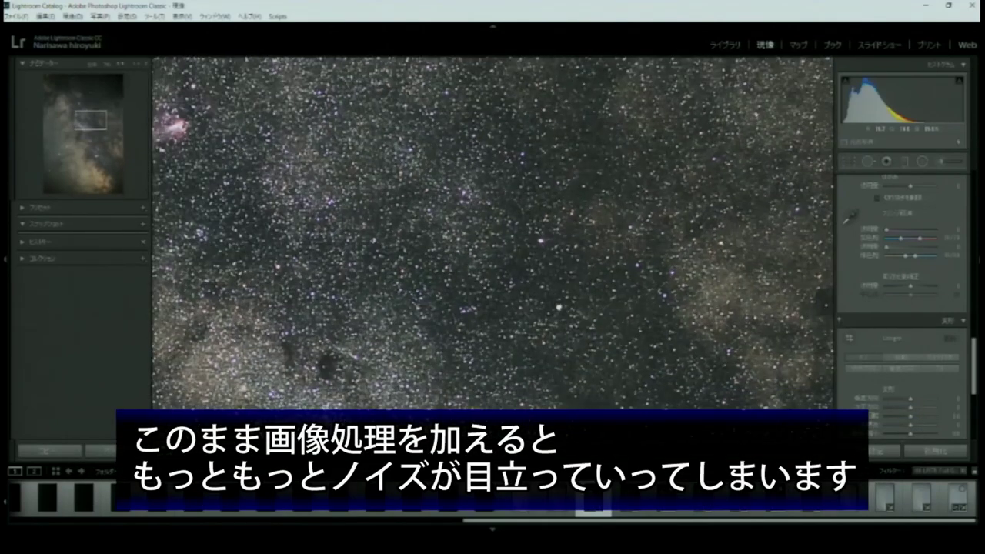
left_click(558, 304)
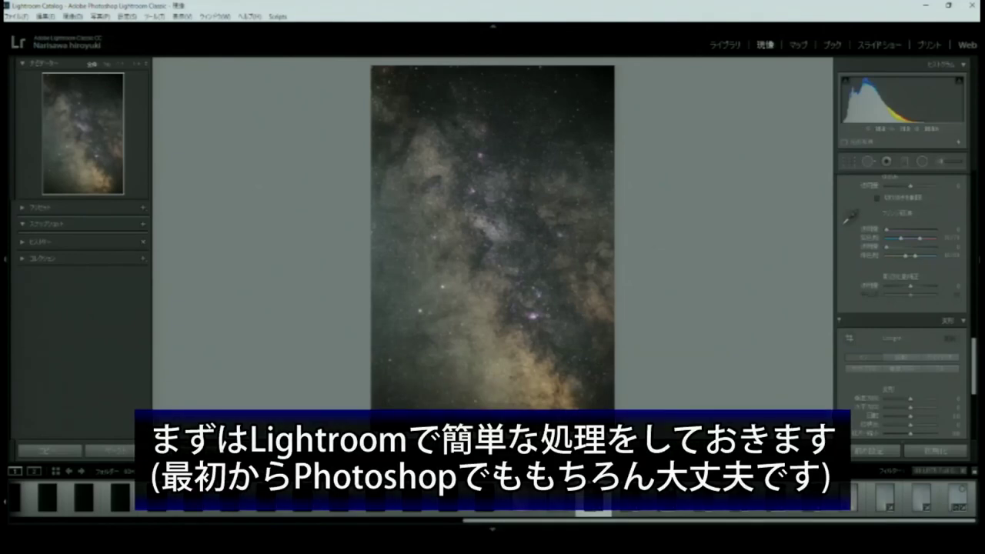
- Inspect detail up close, then raise Vignetting Amount to brighten the photo's darkened corners
left_click(508, 253)
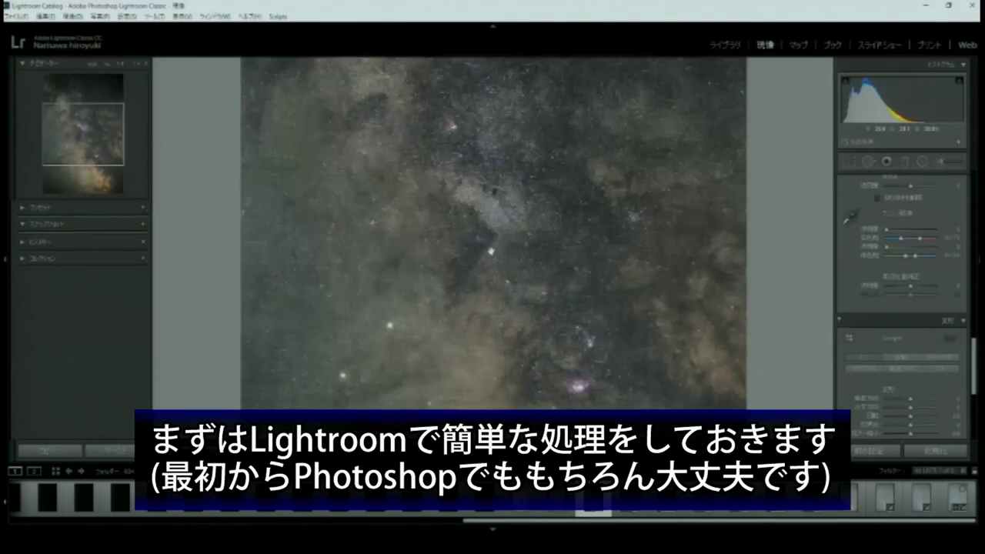
left_click(490, 251)
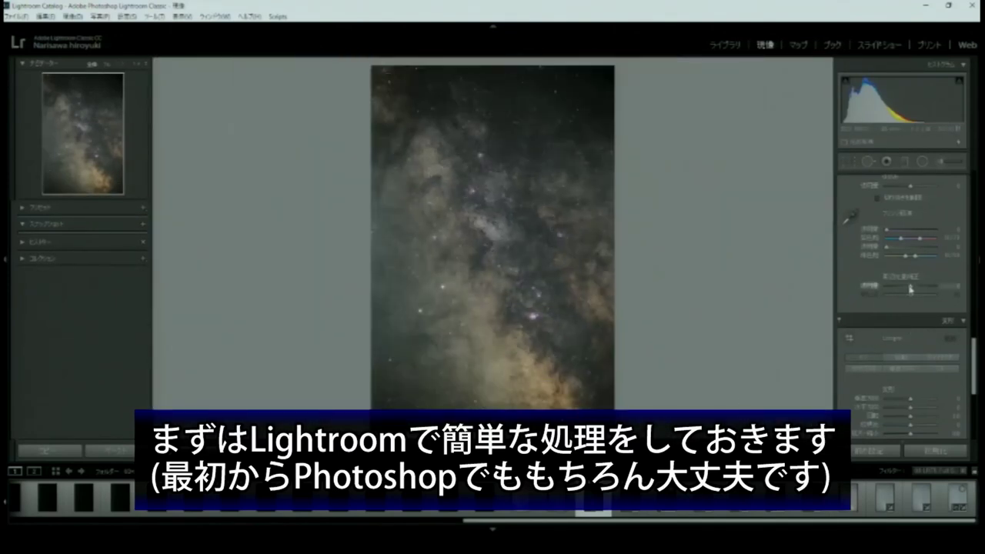
left_click_drag(909, 286, 913, 288)
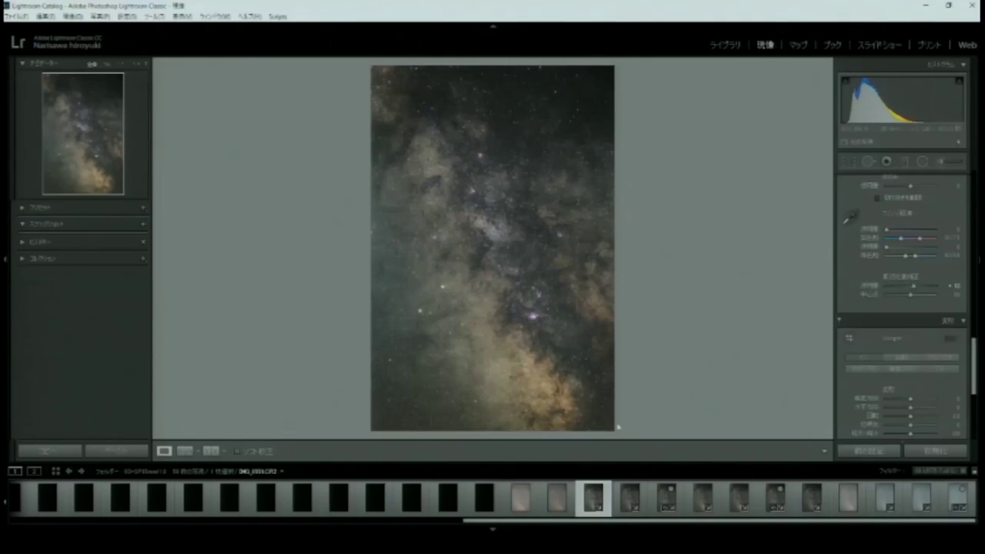
- Sync the edited photo's develop settings to the whole run of frames to be stacked
left_click(813, 498, "shift")
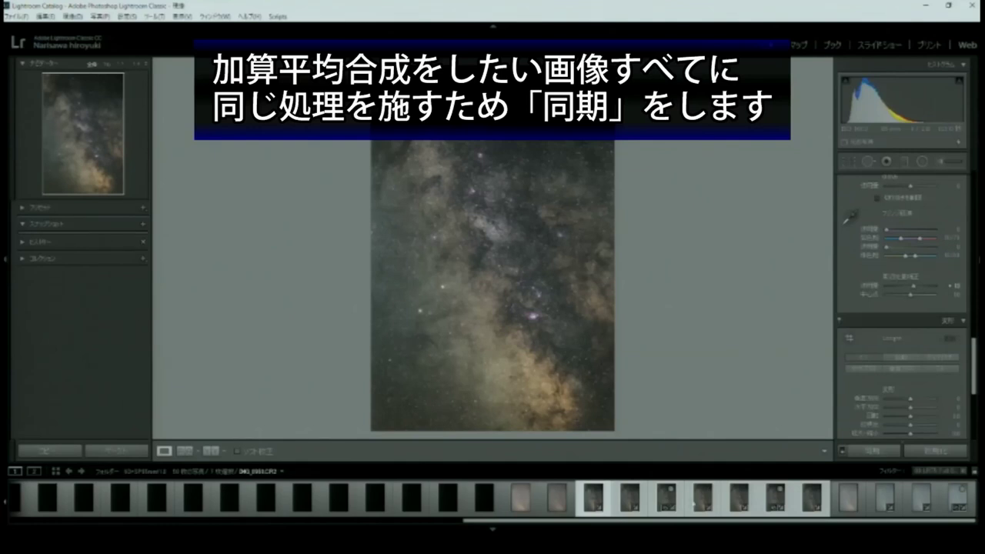
left_click(862, 454)
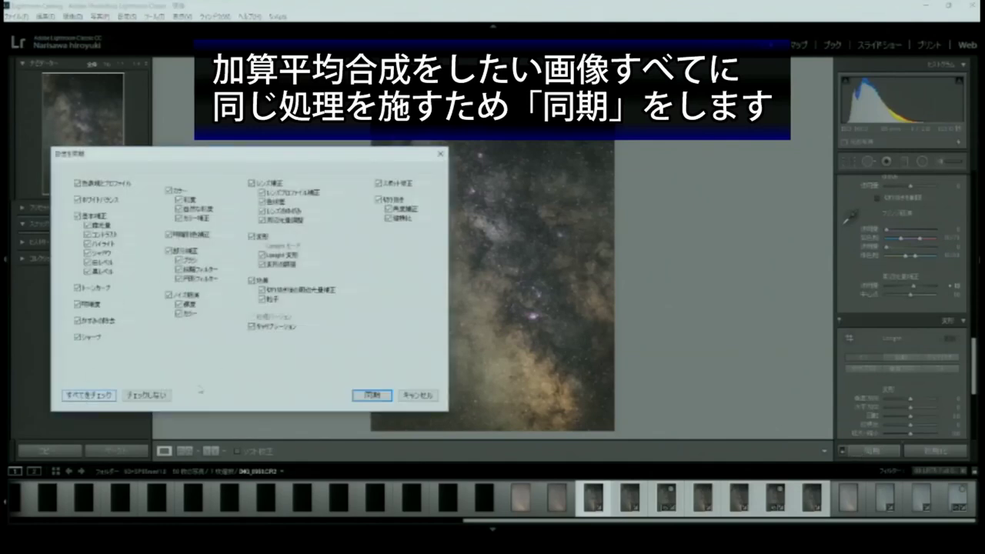
left_click(375, 395)
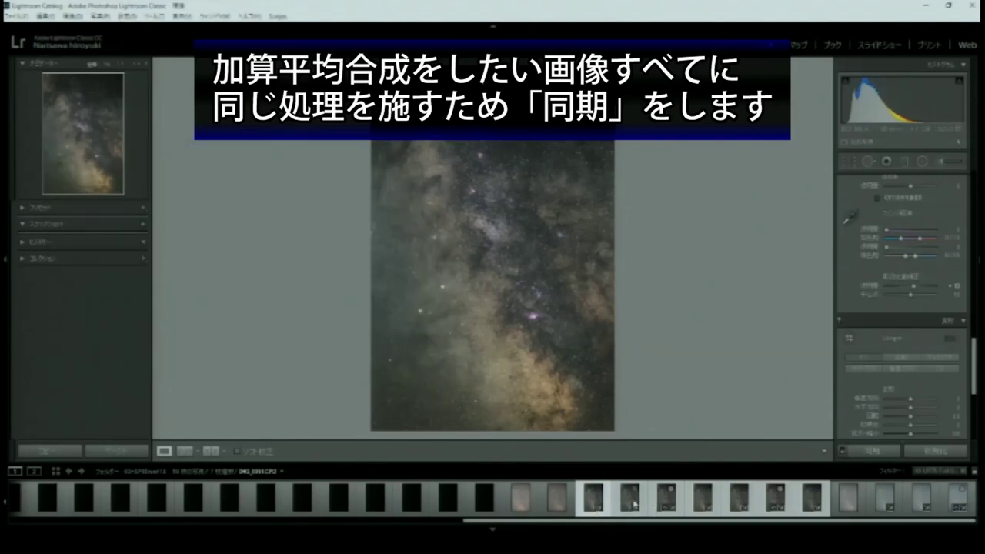
- Step through each synced frame to check it, then reselect all the frames
left_click(627, 500)
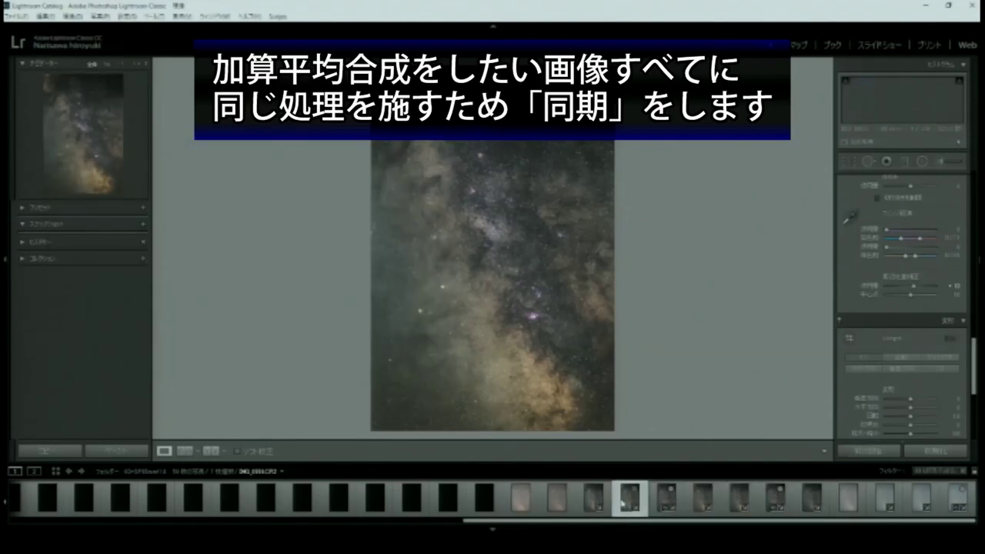
left_click(666, 499)
left_click(702, 498)
left_click(738, 500)
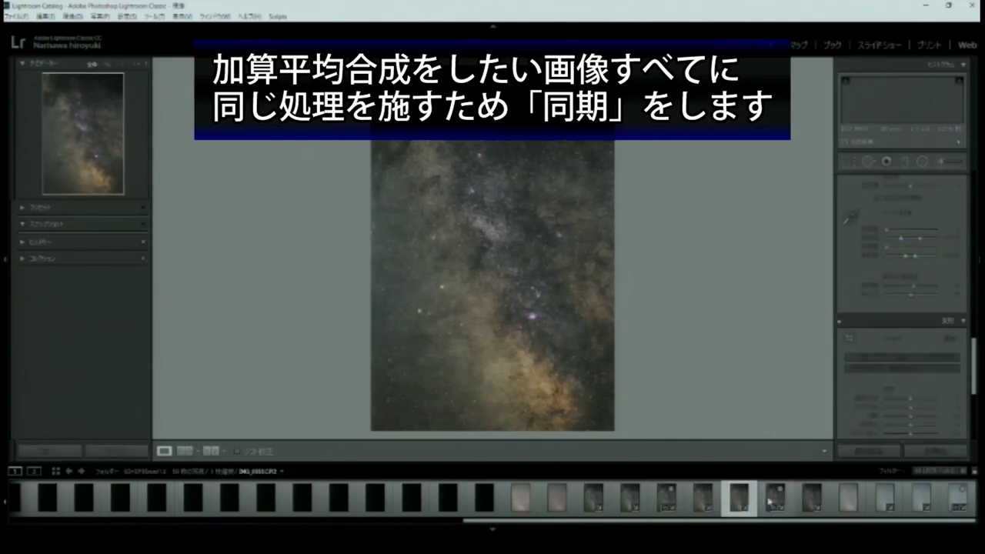
left_click(773, 500)
left_click(811, 500)
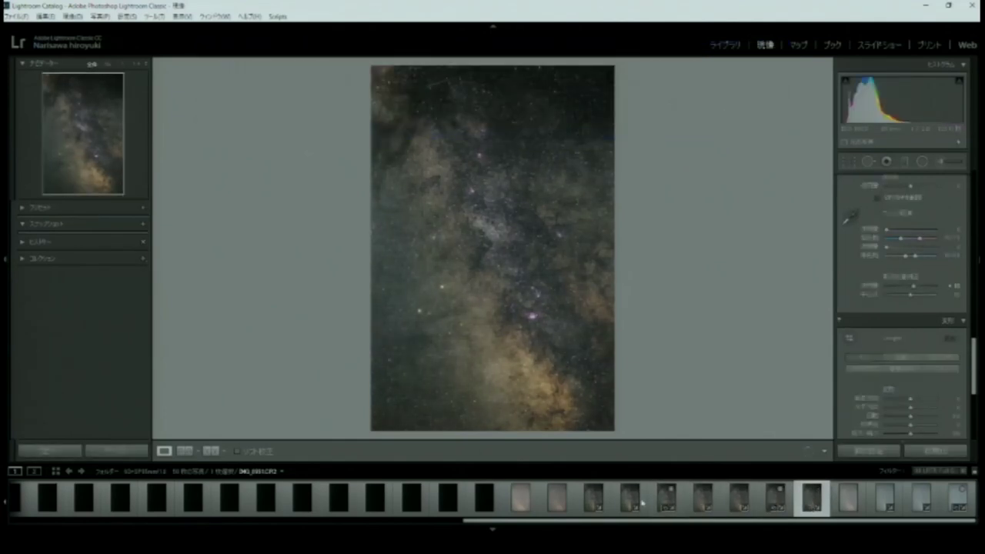
left_click(592, 500, "shift")
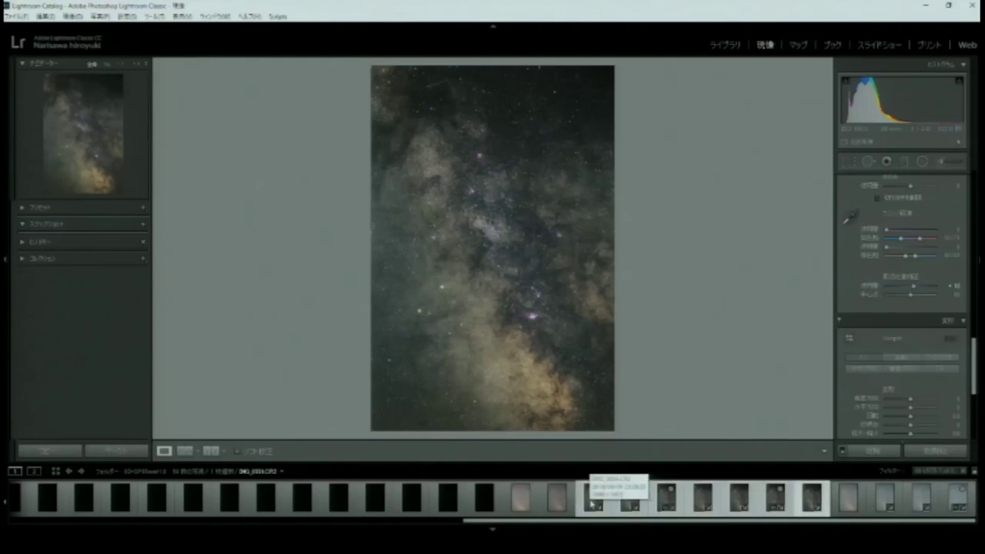
- Send the selected frames to Photoshop with Edit In > Open as Layers in Photoshop
right_click(658, 502)
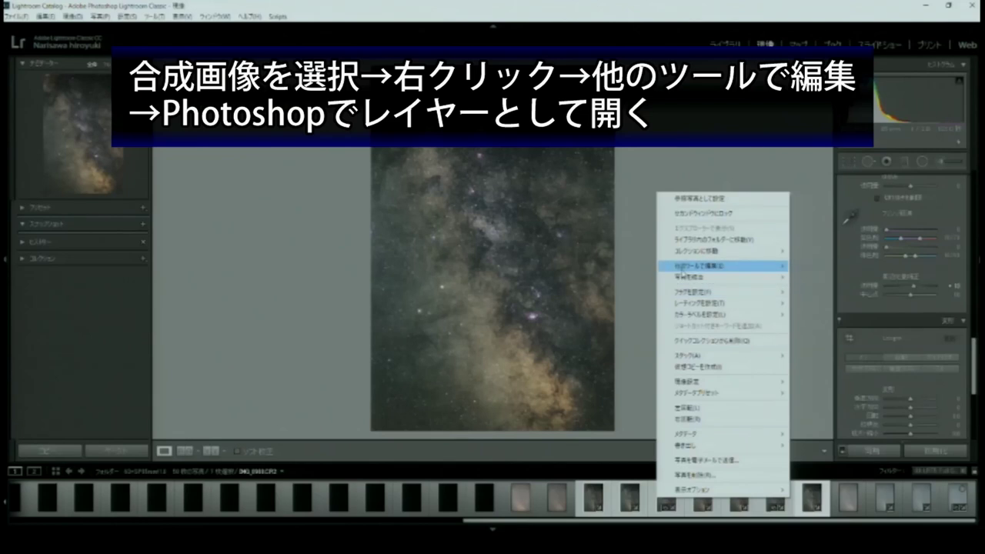
mouse_move(692, 266)
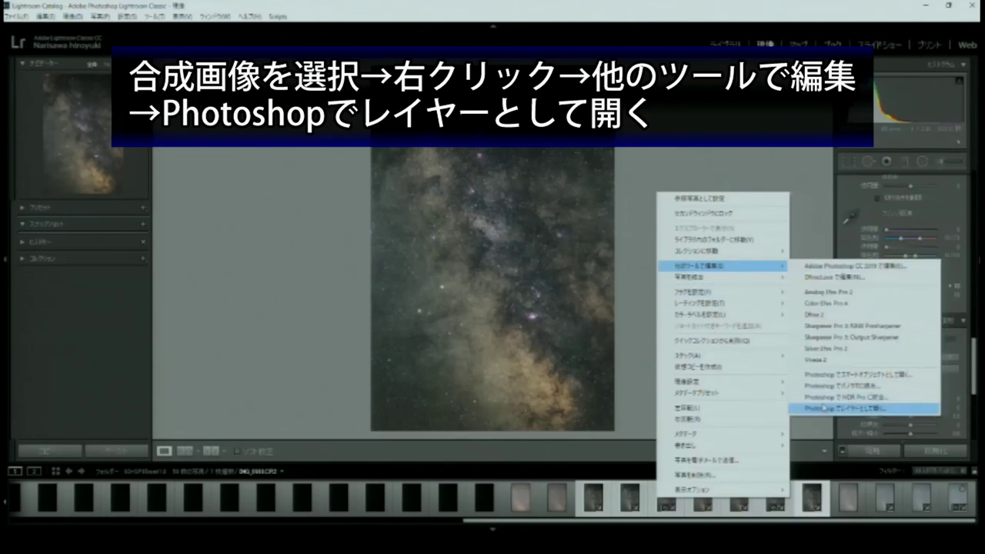
left_click(823, 408)
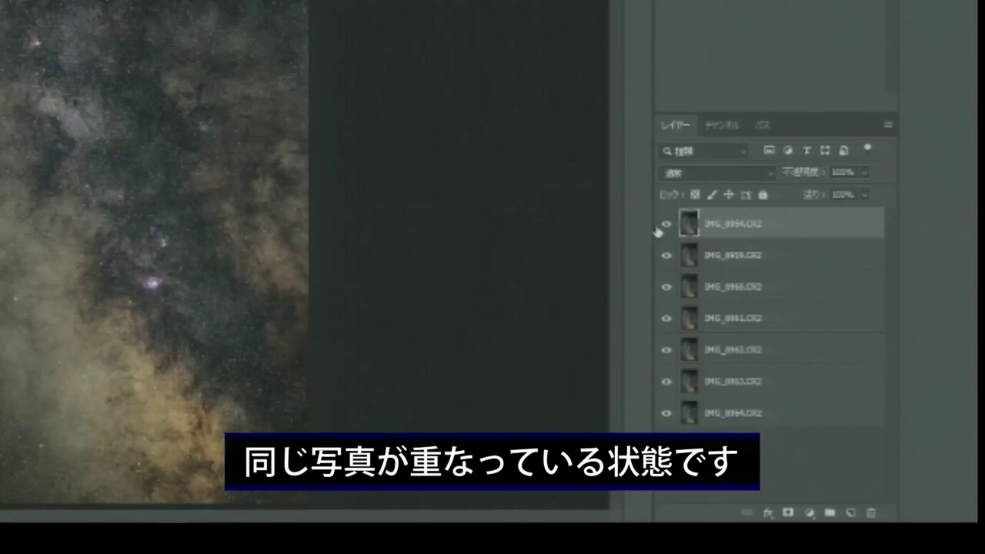
left_click(752, 417)
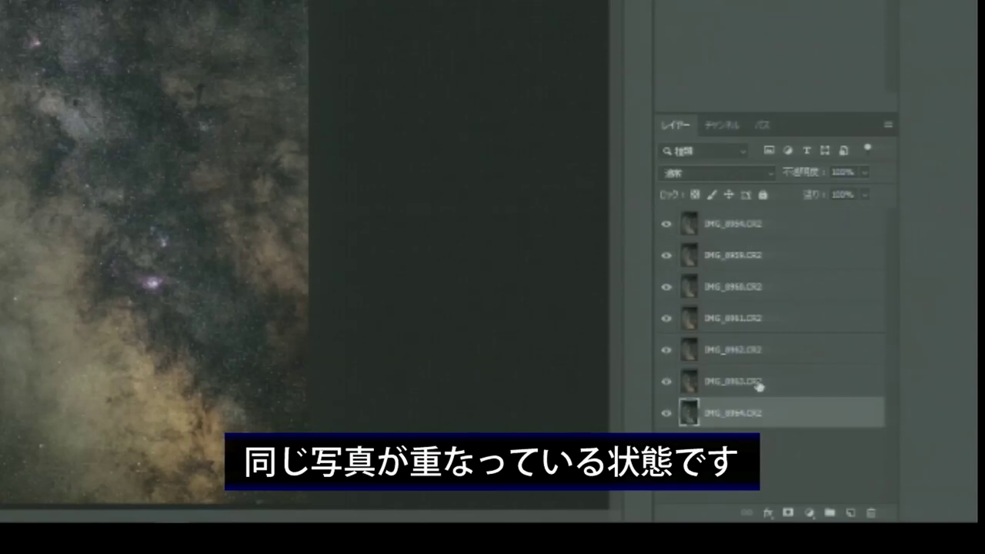
left_click(758, 382)
left_click(752, 350)
left_click(752, 319)
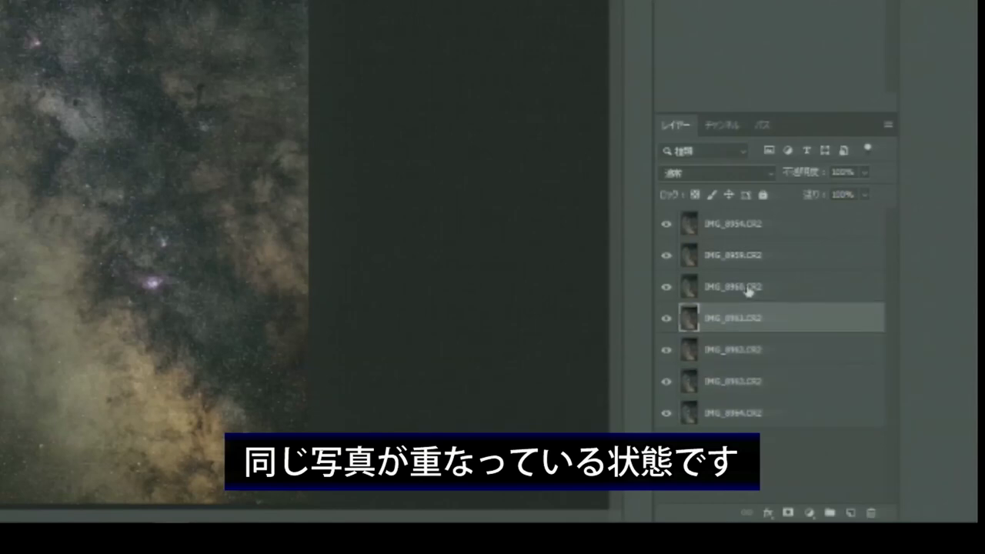
left_click(752, 287)
left_click(746, 224)
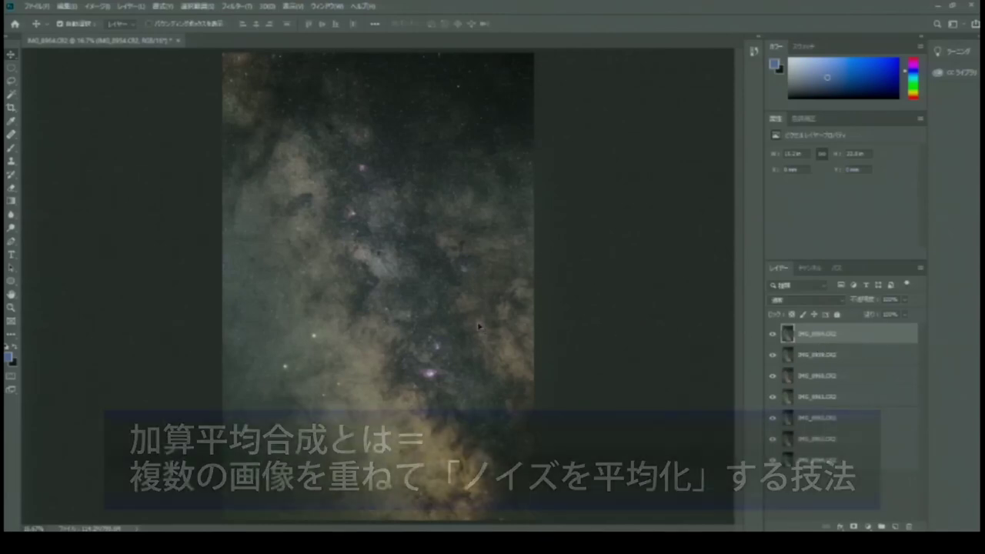
- Zoom in and pan the star image over to the Lagoon Nebula
key("ctrl+plus")
key("ctrl+plus")
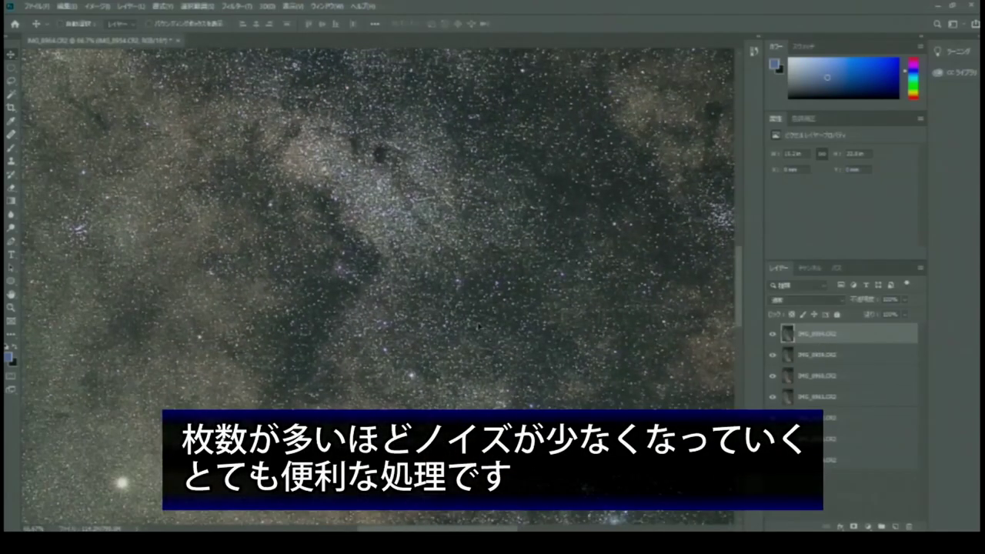
scroll(478, 327, "down", 2)
scroll(478, 325, "down", 2)
scroll(478, 325, "down", 2)
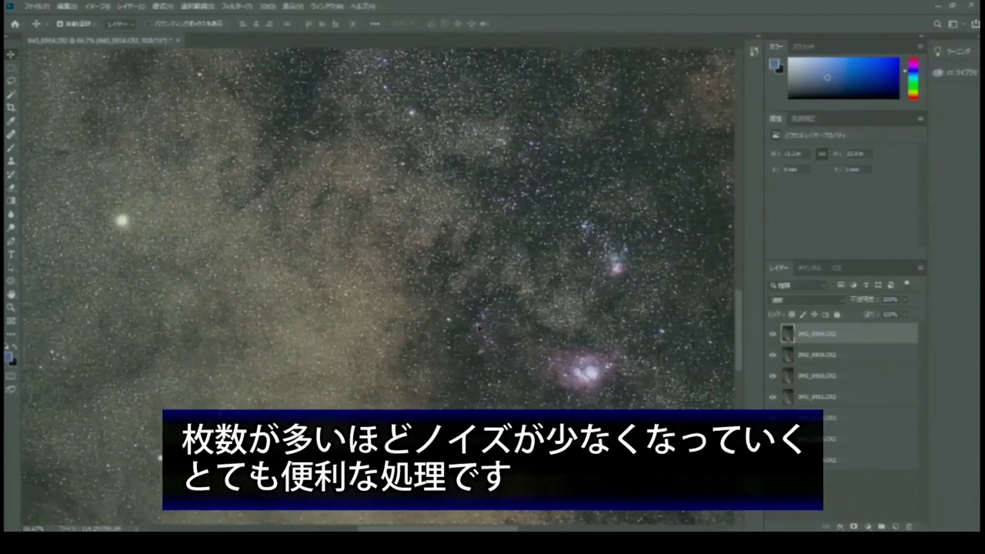
scroll(478, 326, "down", 1)
left_click_drag(438, 528, 464, 523)
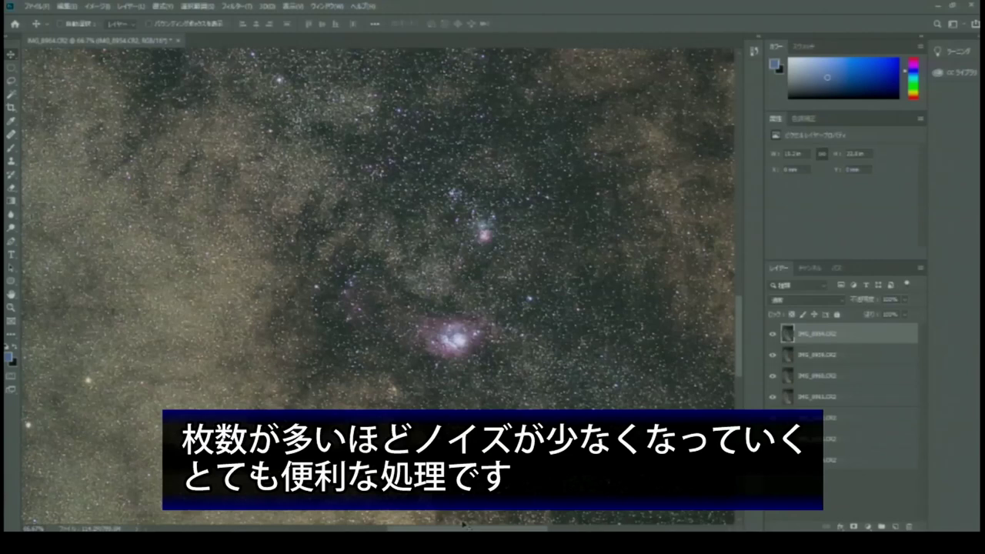
- Settle at 100% zoom on the nebula and hide the top four layers
key("ctrl+plus")
key("ctrl+plus")
key("ctrl+minus")
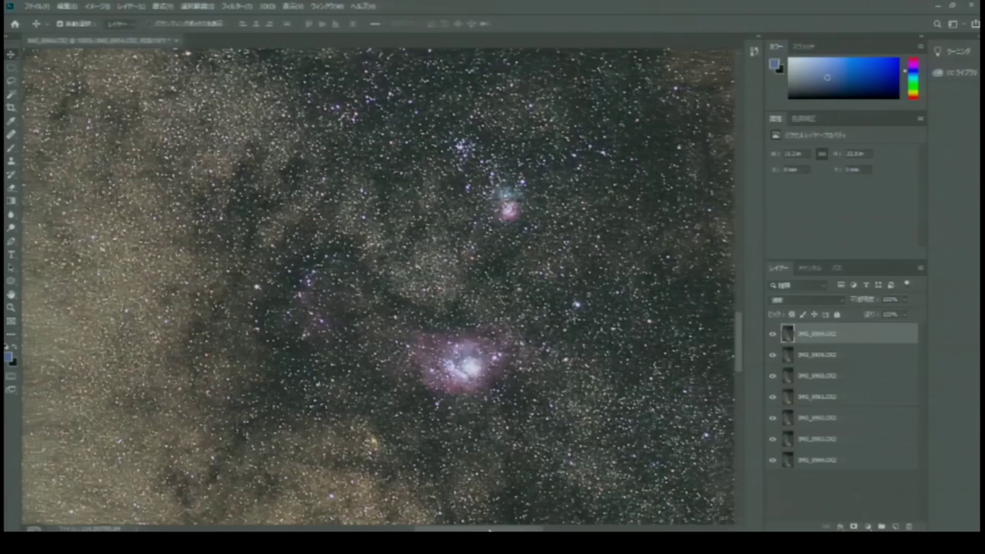
left_click_drag(483, 530, 496, 530)
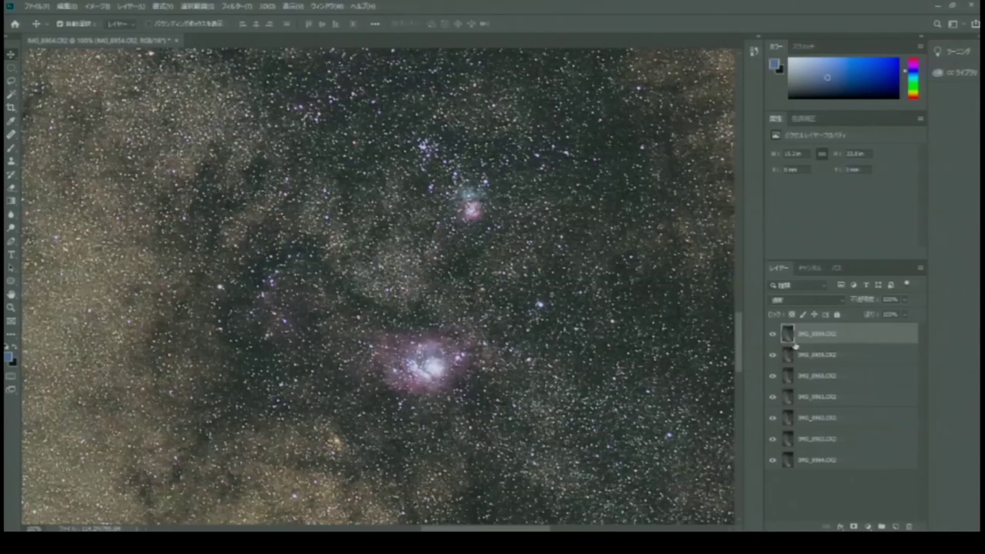
left_click_drag(773, 335, 772, 419)
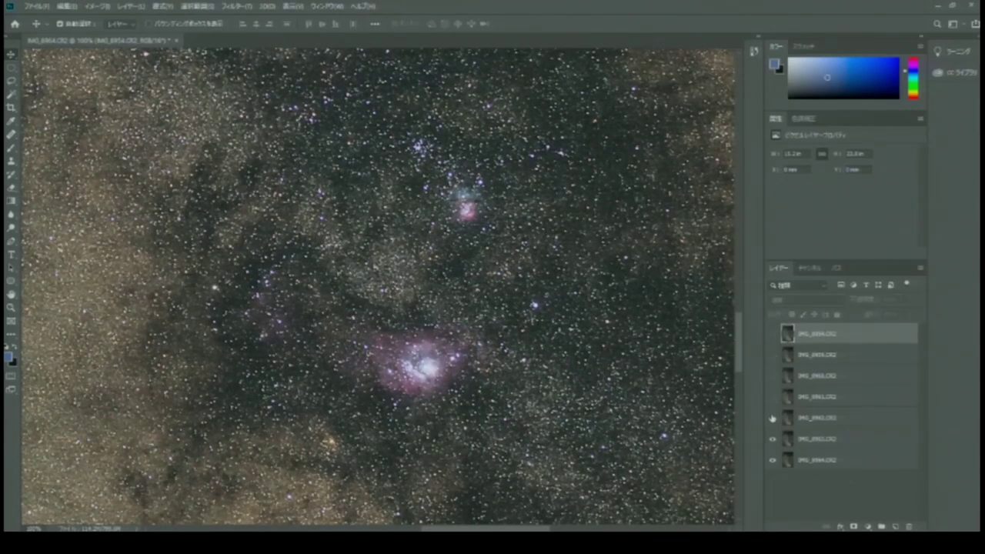
- Align IMG_8963 to IMG_8964 using Difference blending and arrow nudges, then restore Normal
left_click(814, 445)
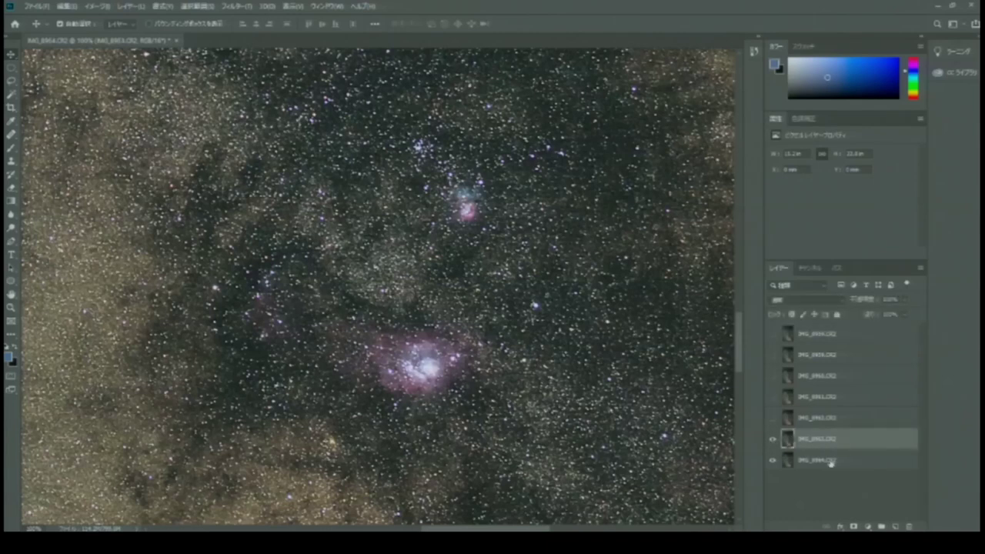
left_click(831, 462)
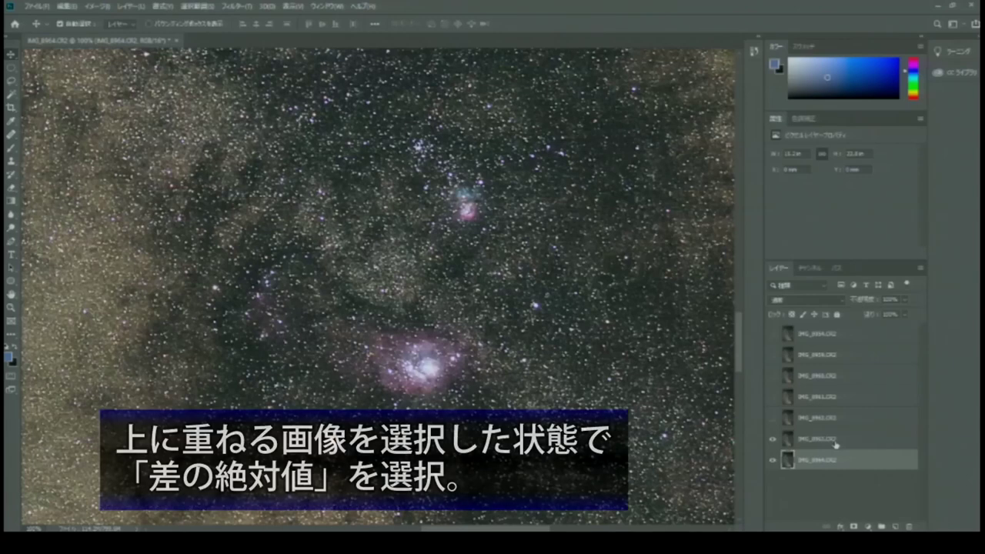
left_click(836, 444)
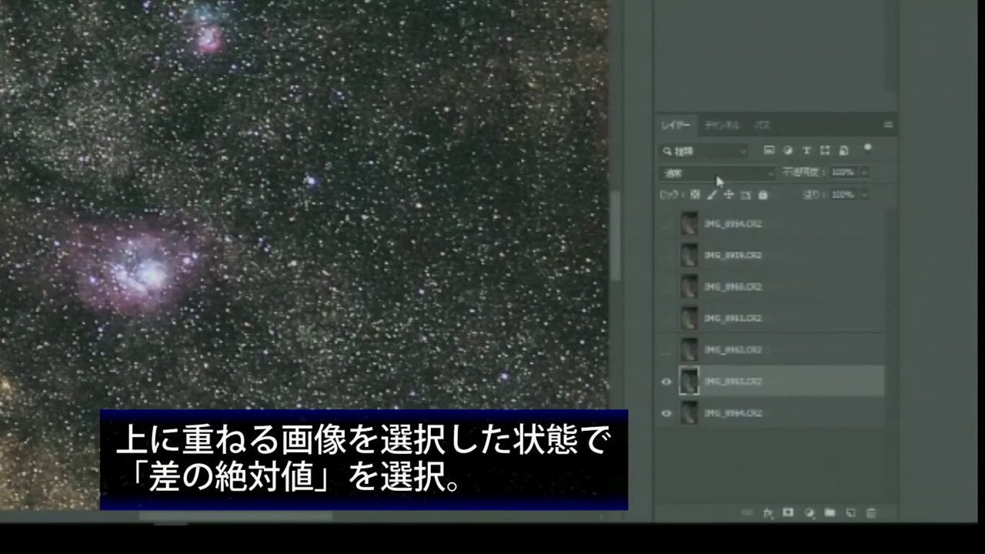
left_click(808, 305)
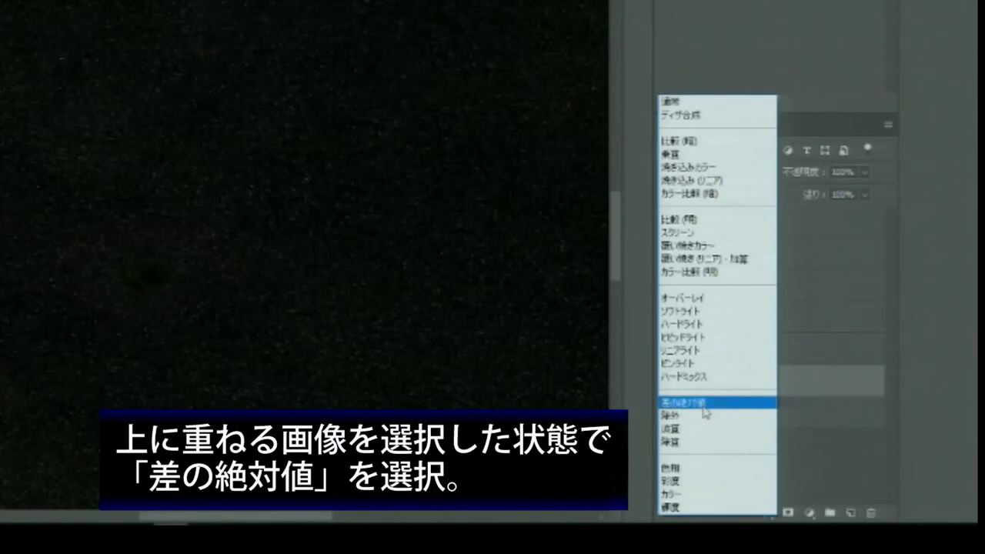
left_click(704, 410)
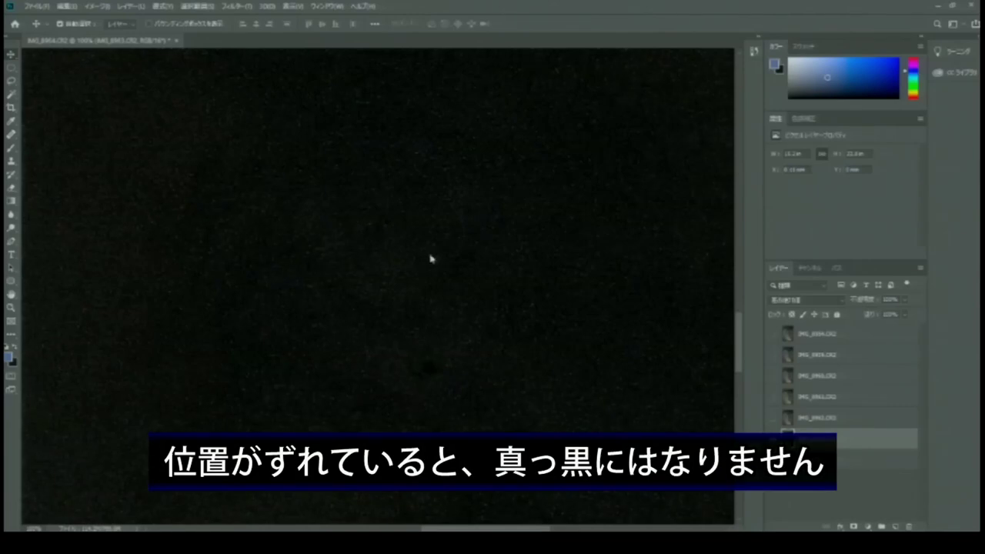
key("Right")
key("Left")
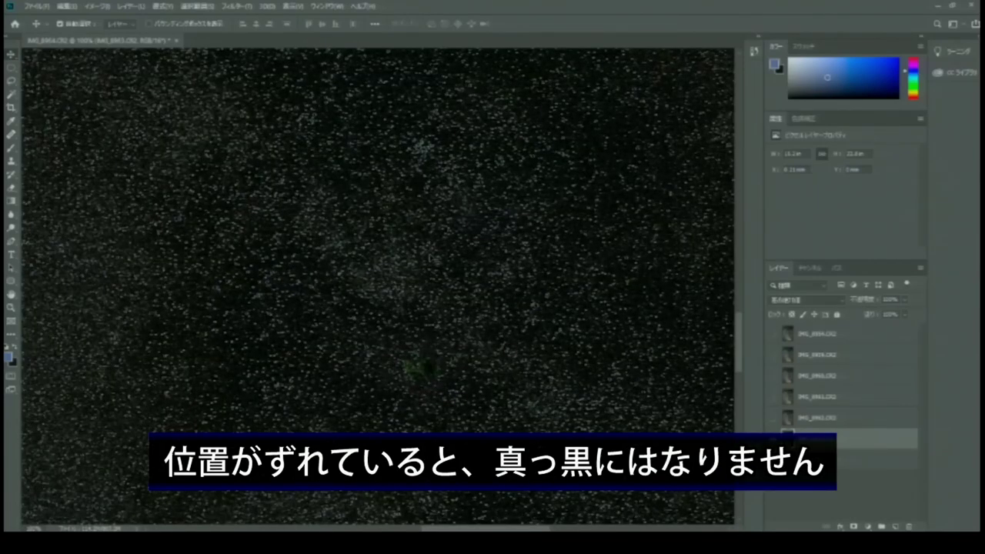
key("Left")
key("Right")
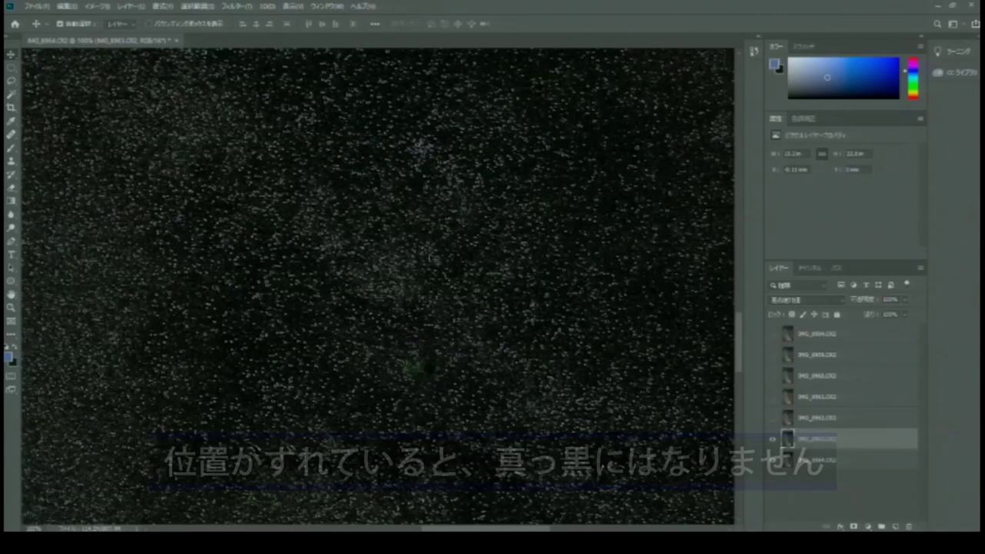
key("Left")
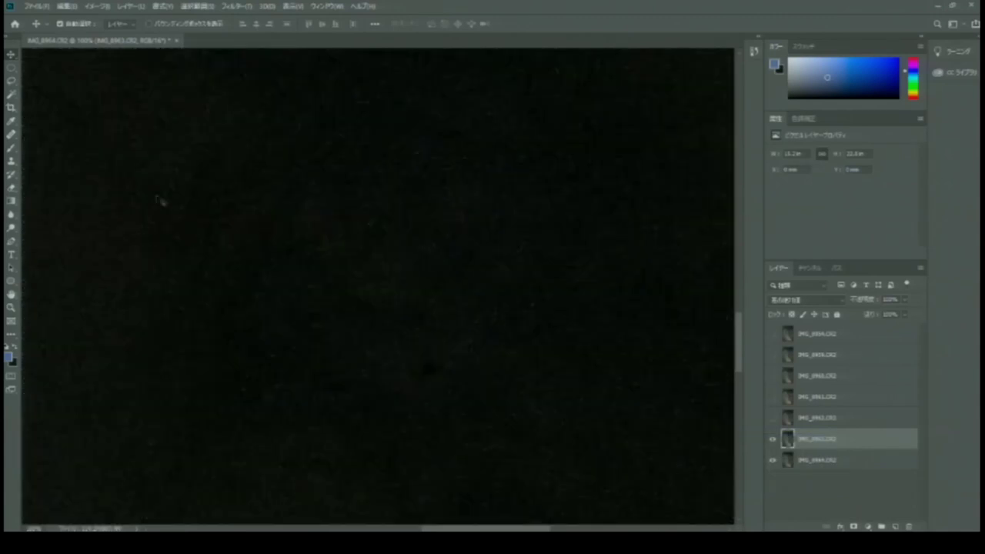
left_click(772, 417)
left_click(820, 303)
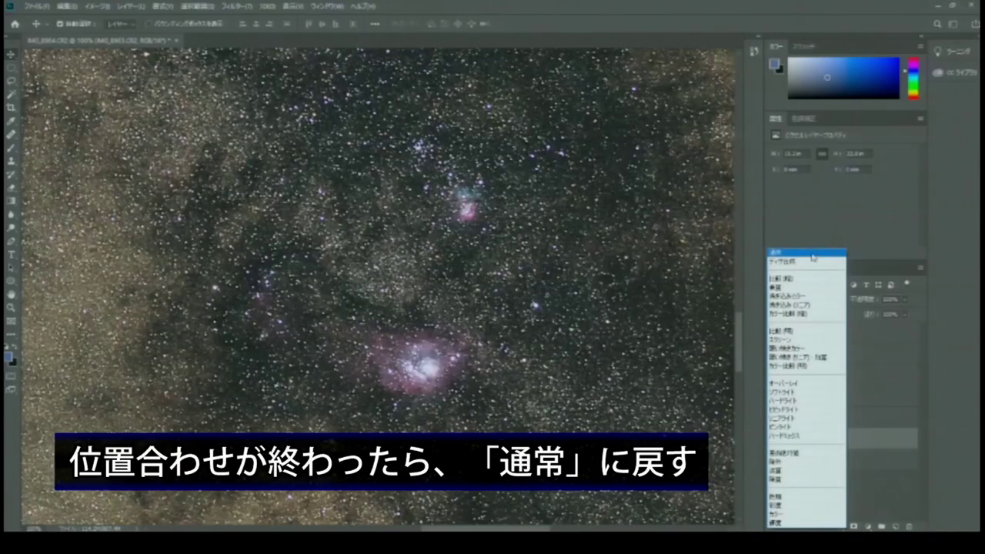
left_click(814, 253)
- Show IMG_8962 and align it likewise with Difference blending and nudges, then restore Normal
left_click(816, 418)
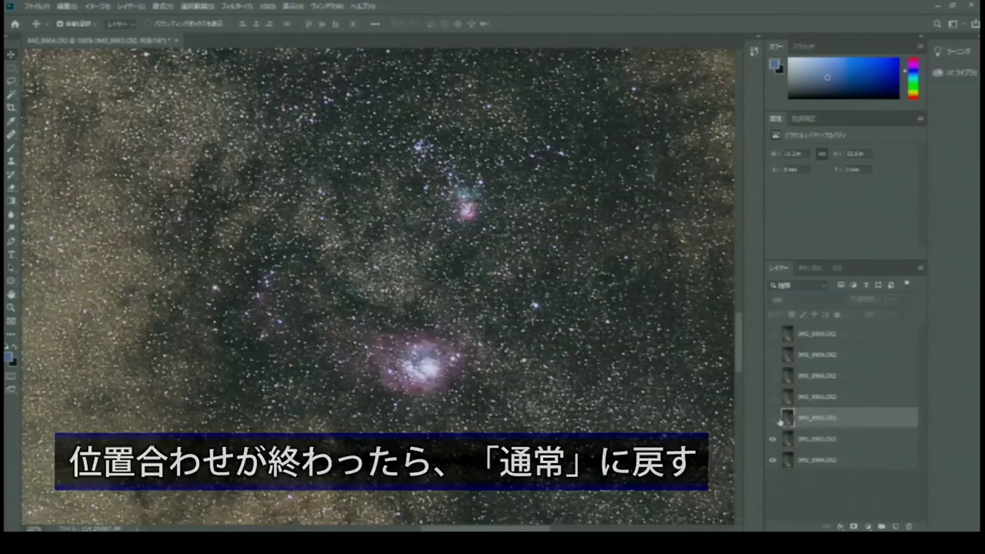
left_click(772, 418)
left_click(800, 302)
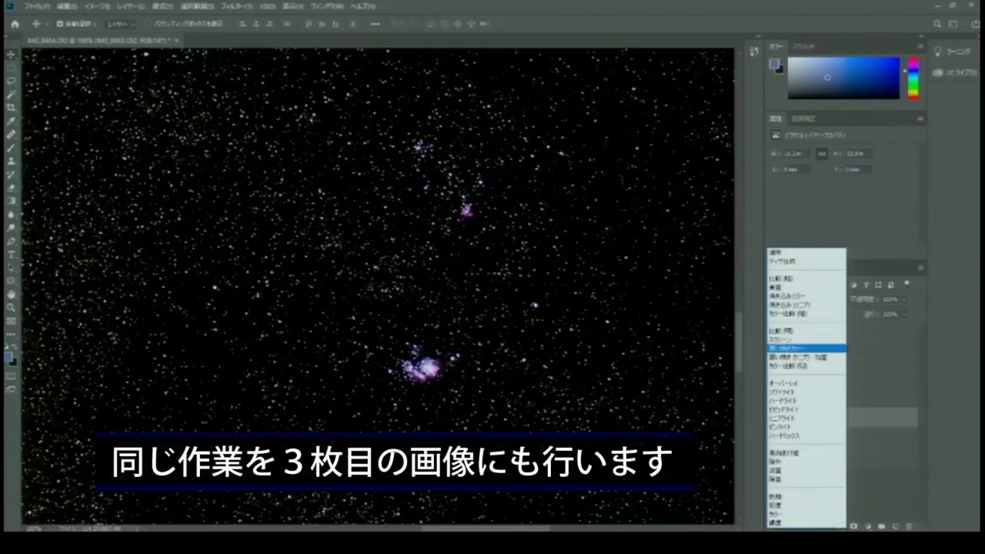
left_click(803, 453)
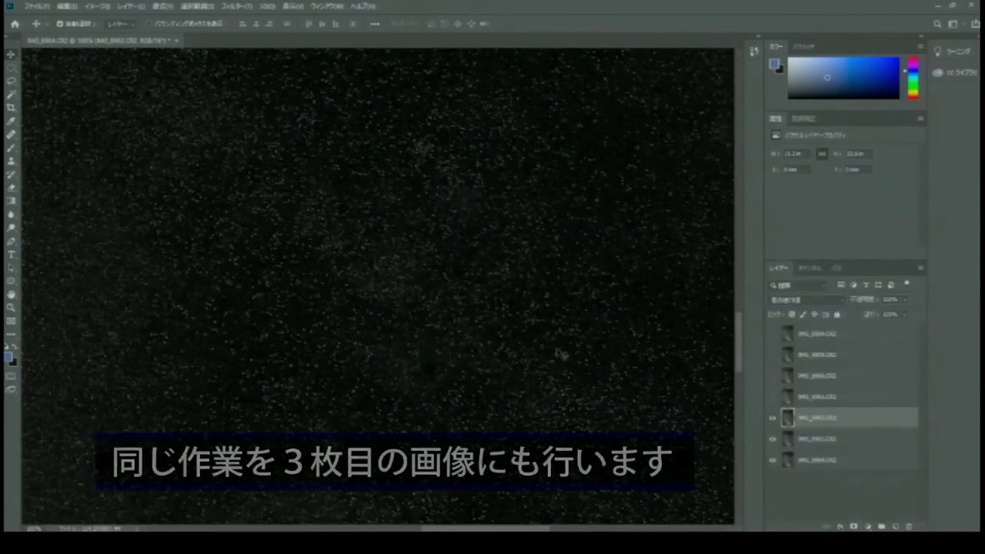
key("Right")
key("Left")
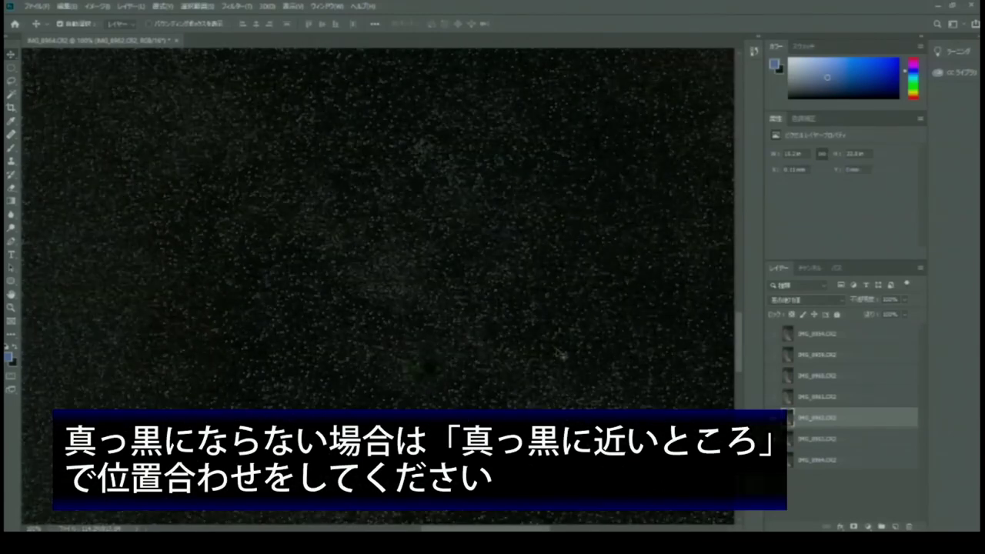
key("Right")
key("Right")
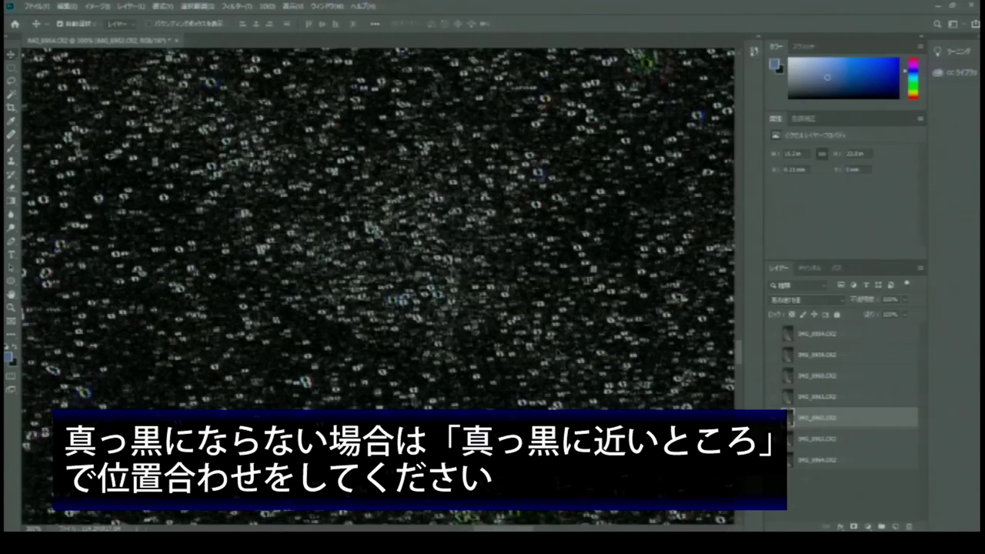
key("Left")
key("Right")
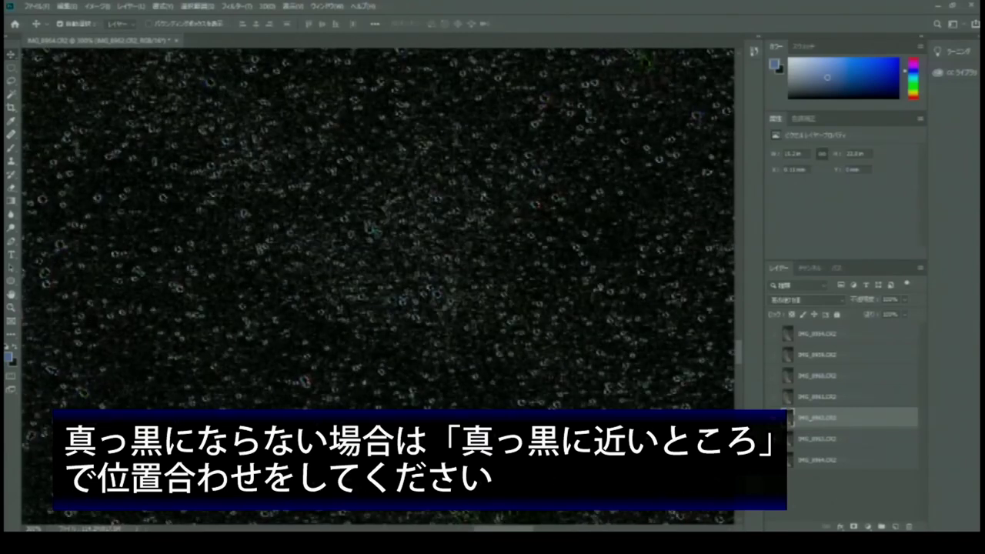
left_click(834, 303)
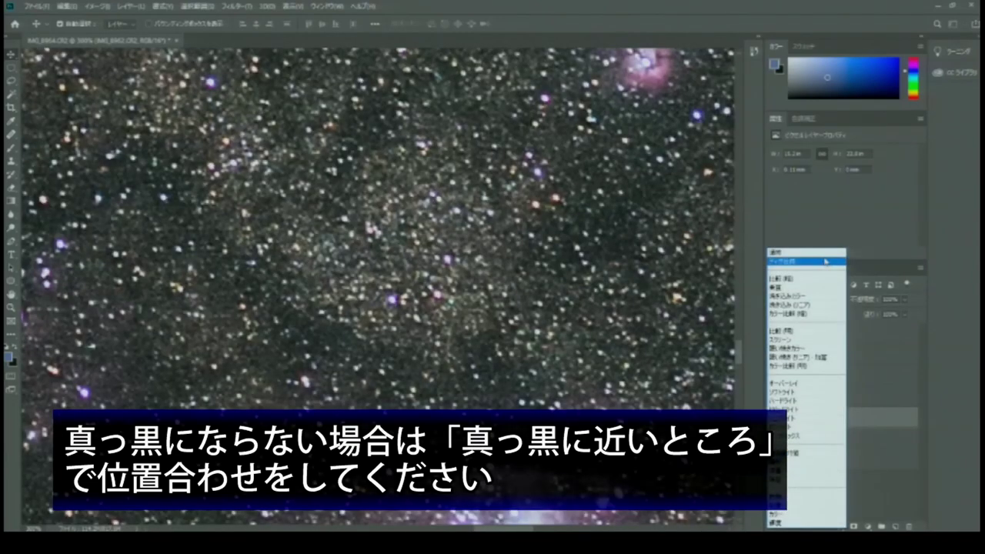
left_click(823, 256)
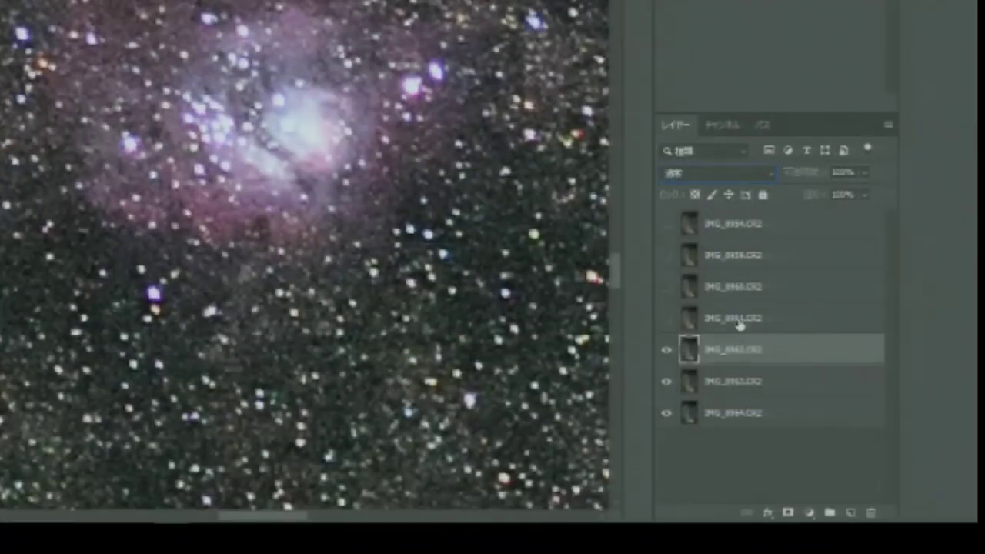
- Show IMG_8961, check its alignment in Difference blending, then return it to Normal
left_click(737, 319)
left_click(666, 318)
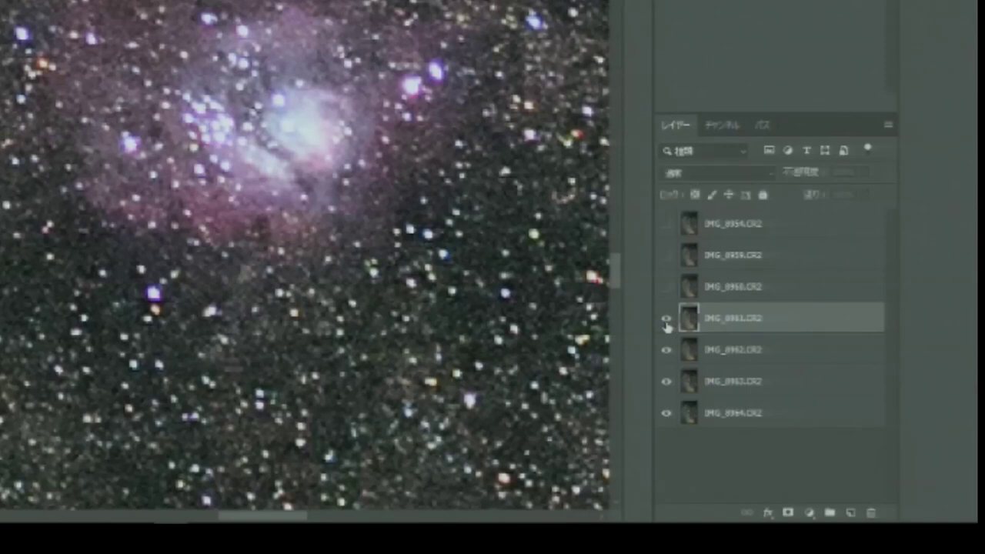
left_click(715, 172)
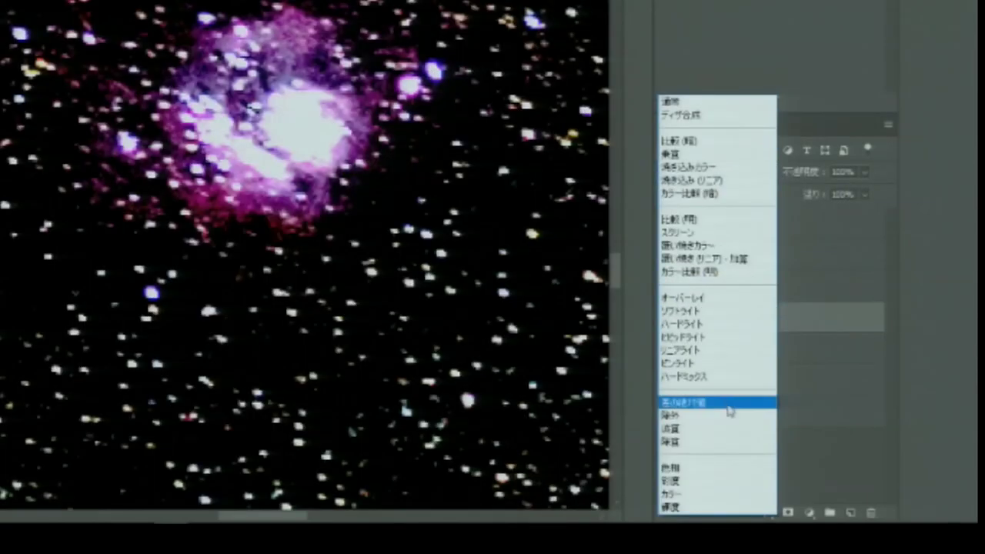
left_click(726, 403)
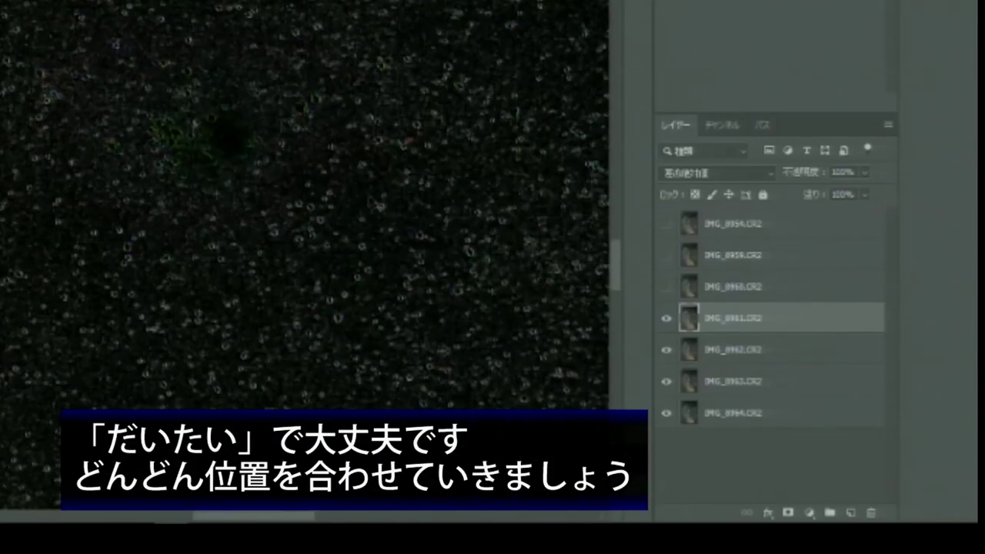
left_click(674, 173)
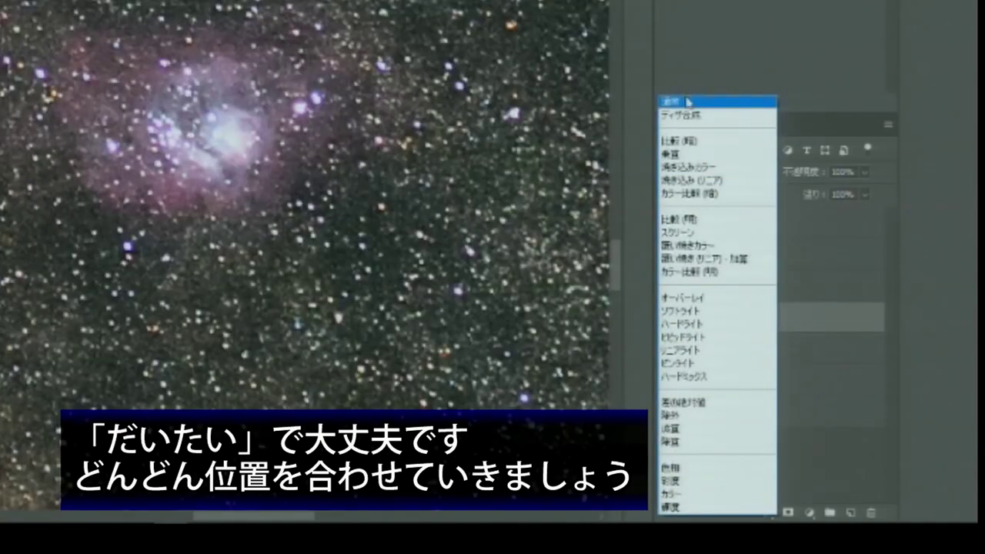
left_click(687, 101)
- Show IMG_8960, check its alignment in Difference blending, then return it to Normal
left_click(715, 291)
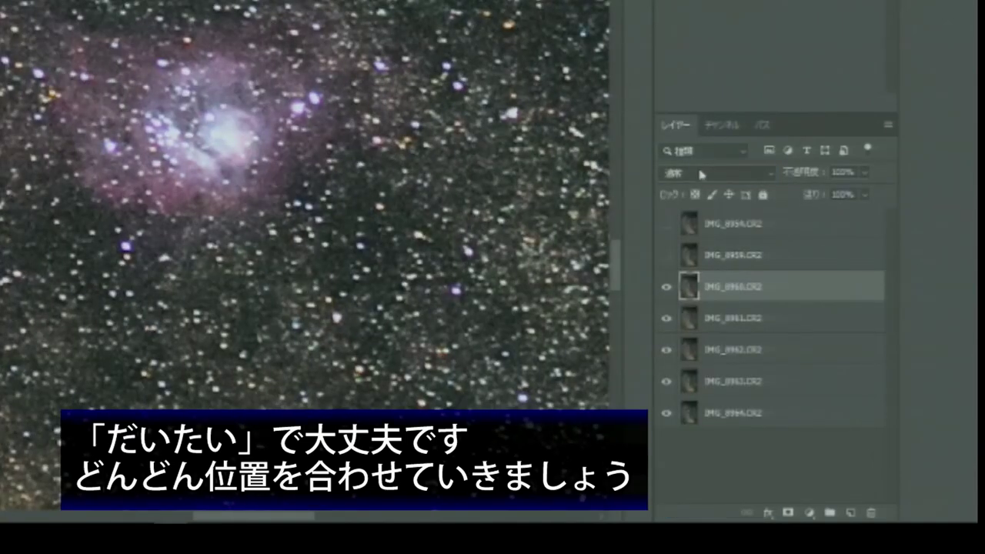
left_click(698, 166)
left_click(702, 400)
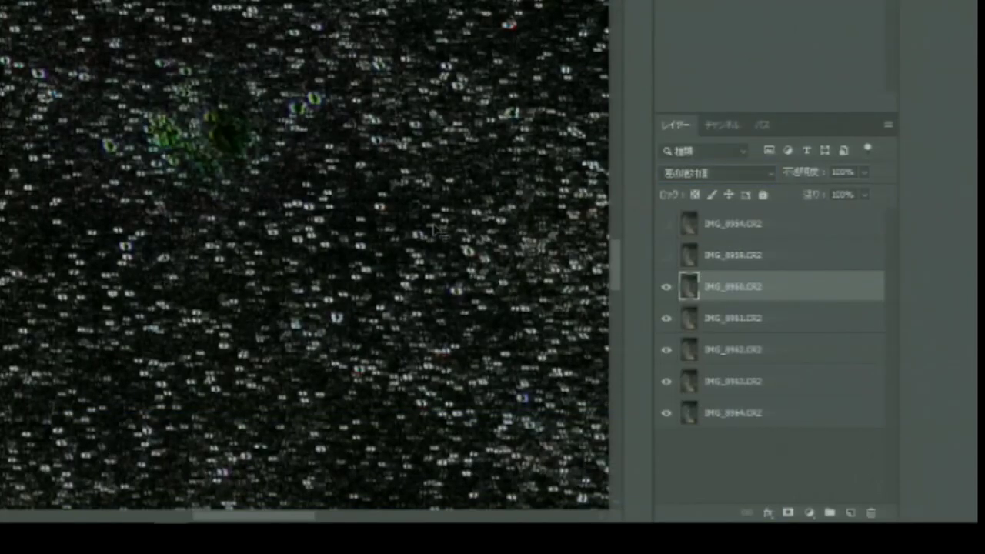
left_click(704, 174)
left_click(677, 99)
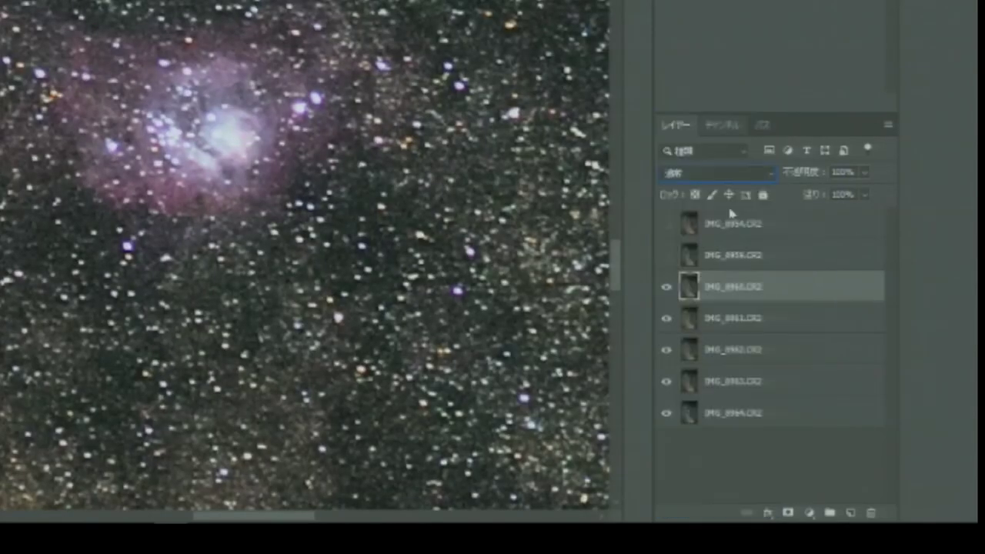
- Show IMG_8959, check its alignment in Difference blending, then return it to Normal
left_click(739, 260)
left_click(666, 254)
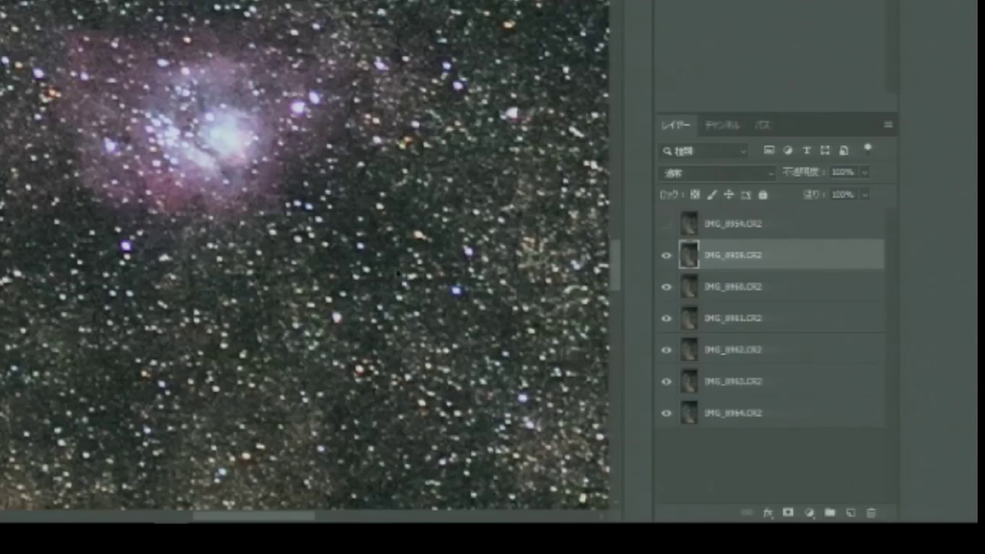
left_click(678, 175)
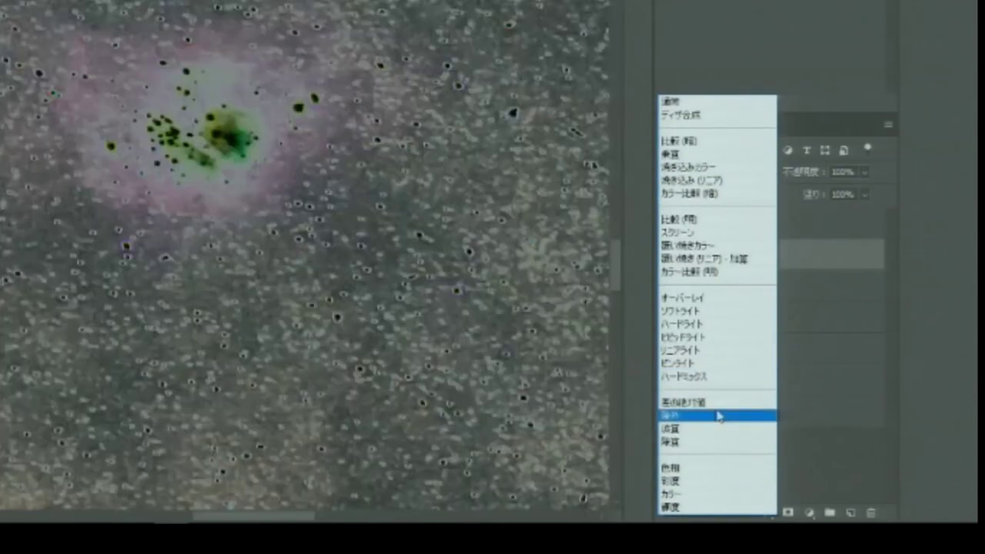
left_click(717, 409)
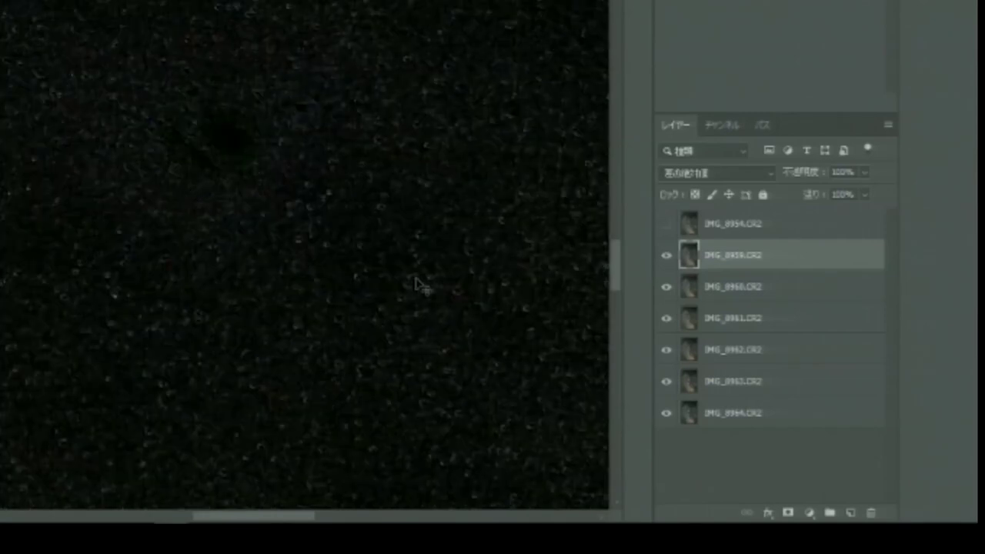
left_click(731, 173)
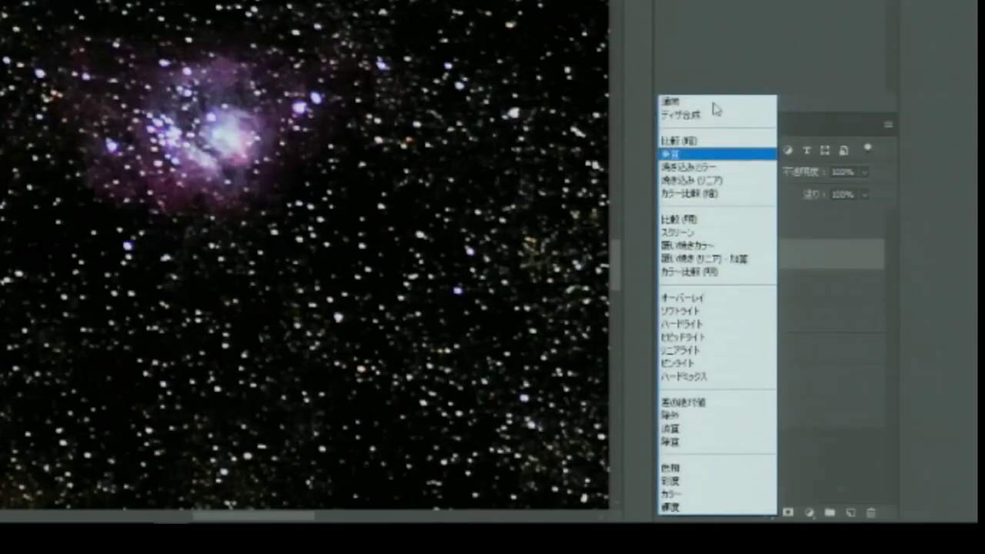
left_click(714, 100)
left_click(714, 289)
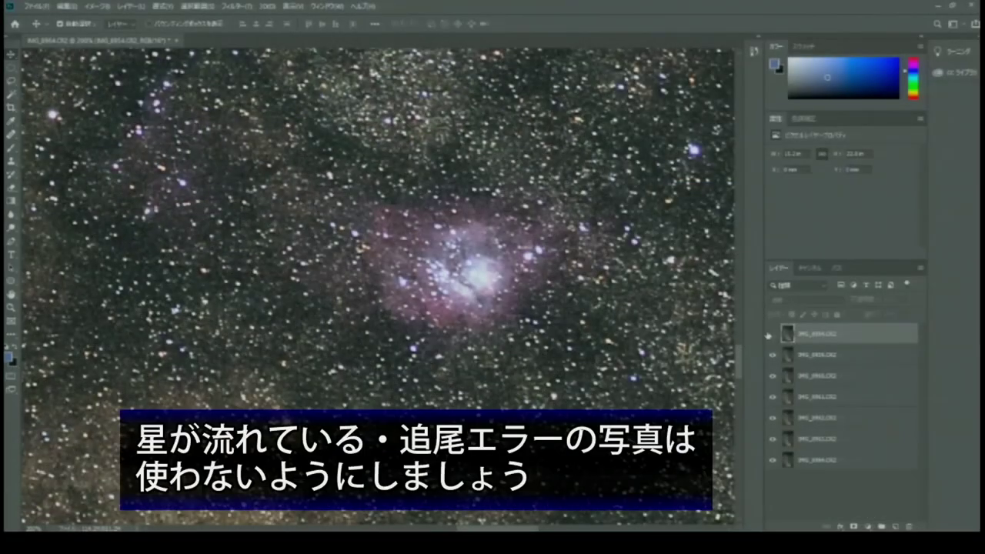
- Show top layer IMG_8954, align it in Difference blending with up/down nudges, then restore Normal
left_click(770, 334)
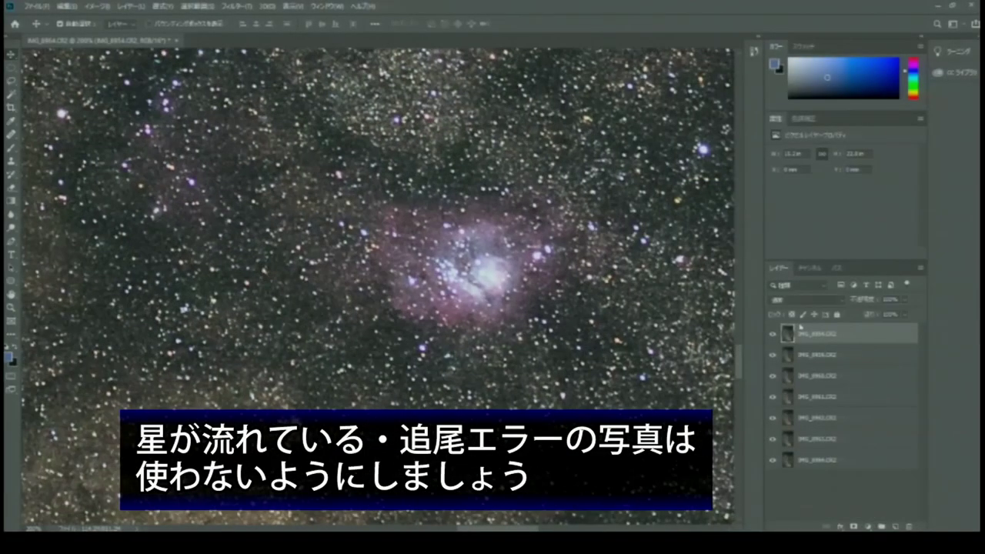
left_click(813, 301)
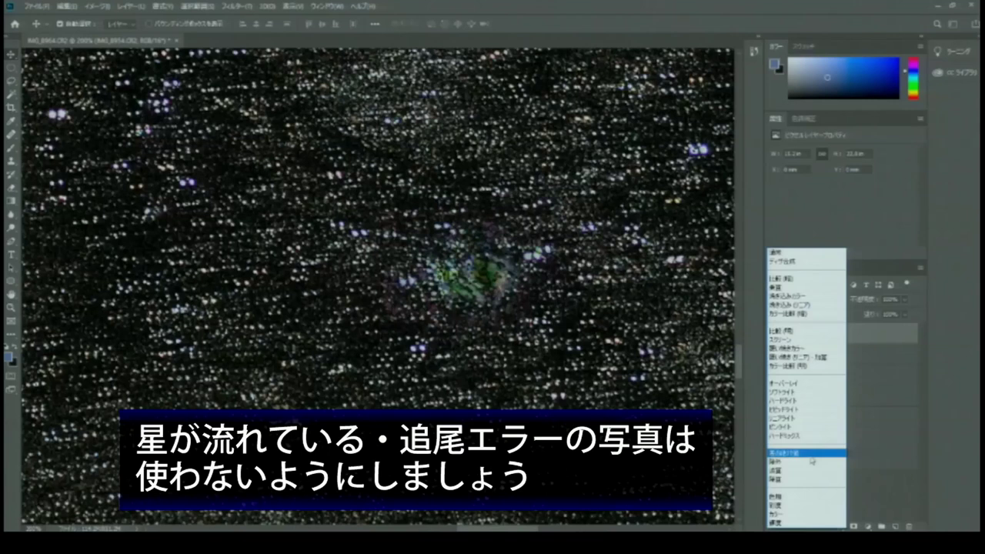
left_click(810, 455)
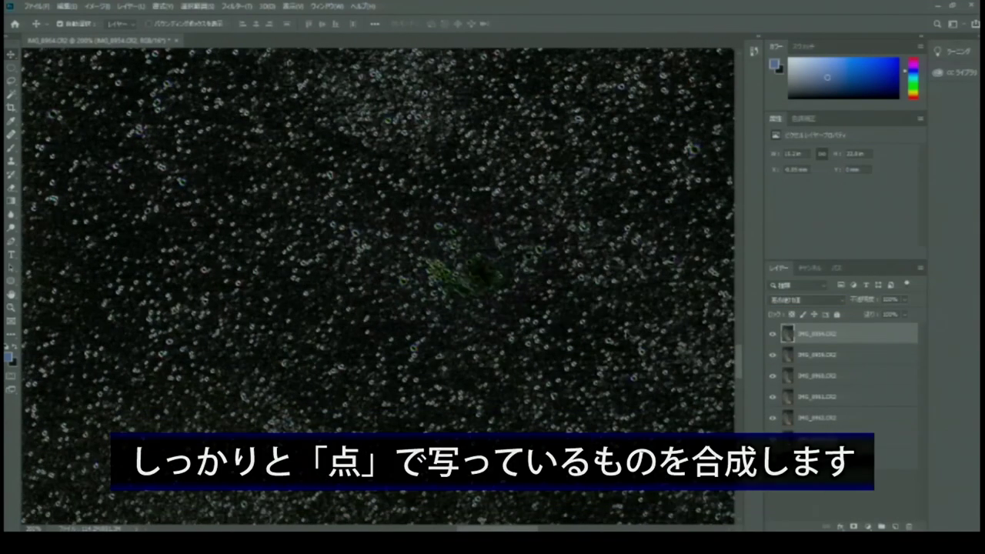
key("Down")
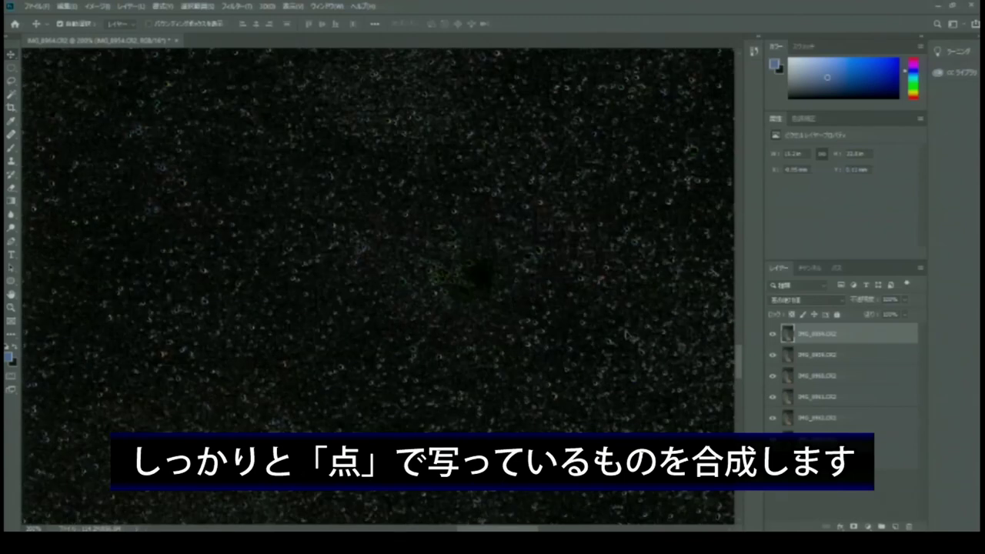
key("Up")
key("Down")
key("Up")
key("Down")
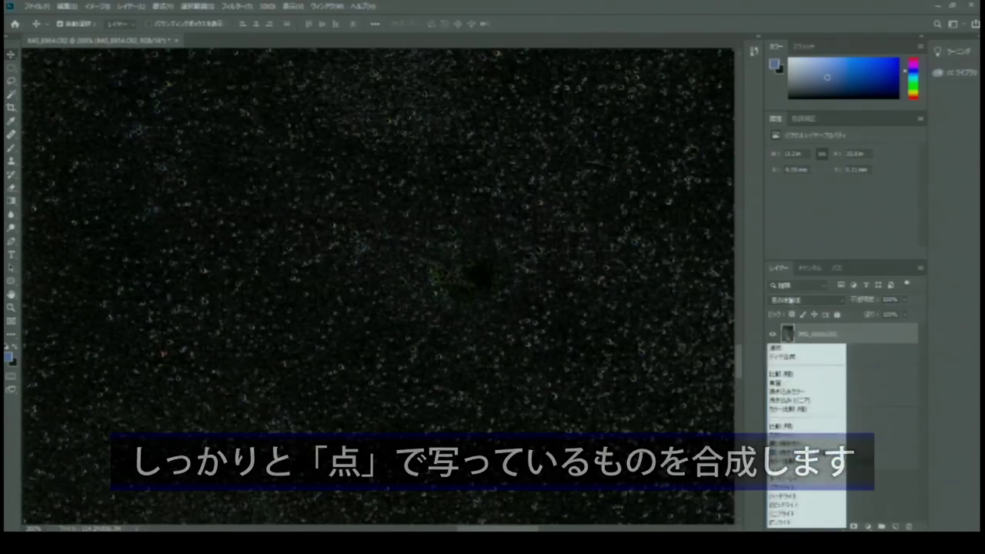
left_click(792, 300)
left_click(792, 252)
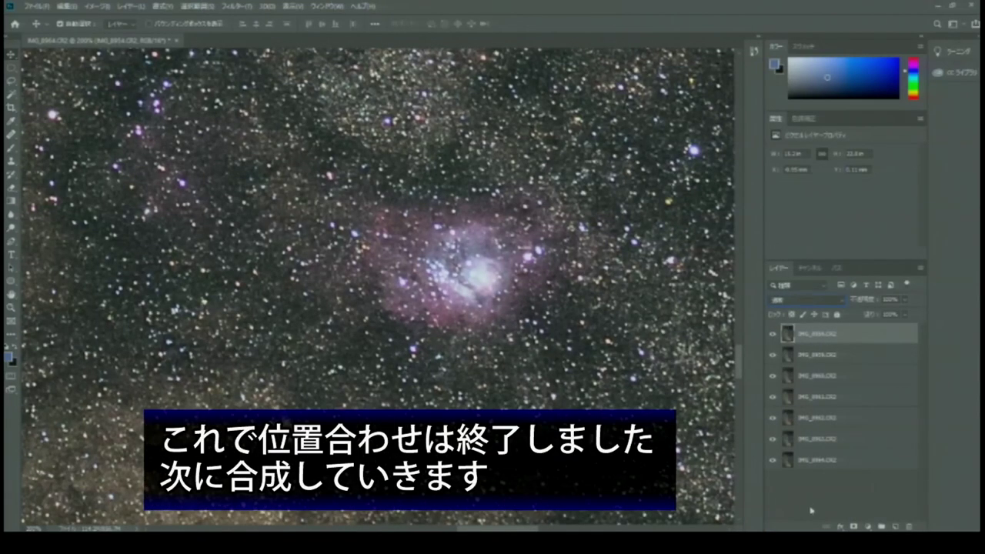
- Set layer IMG_8963's opacity to 50%
left_click(829, 460)
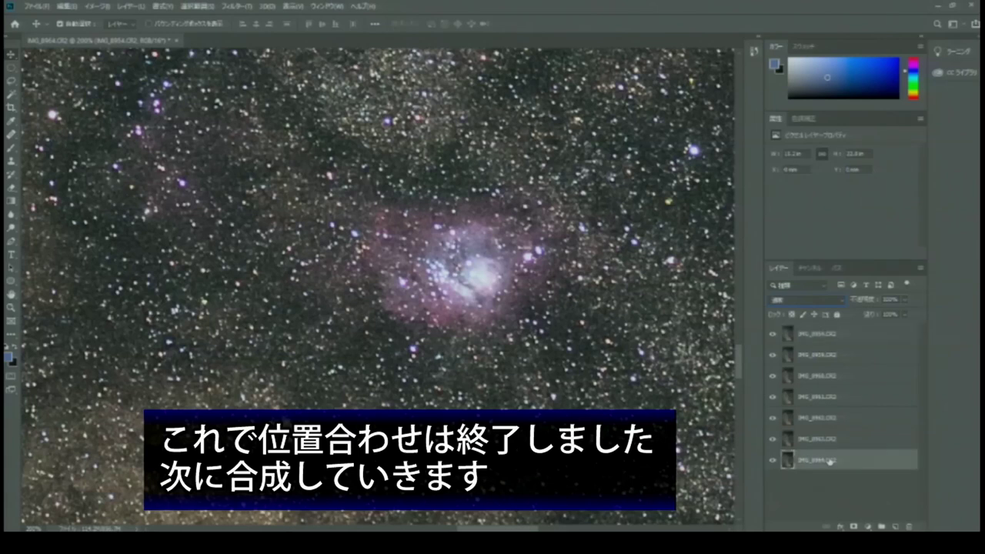
left_click(831, 440)
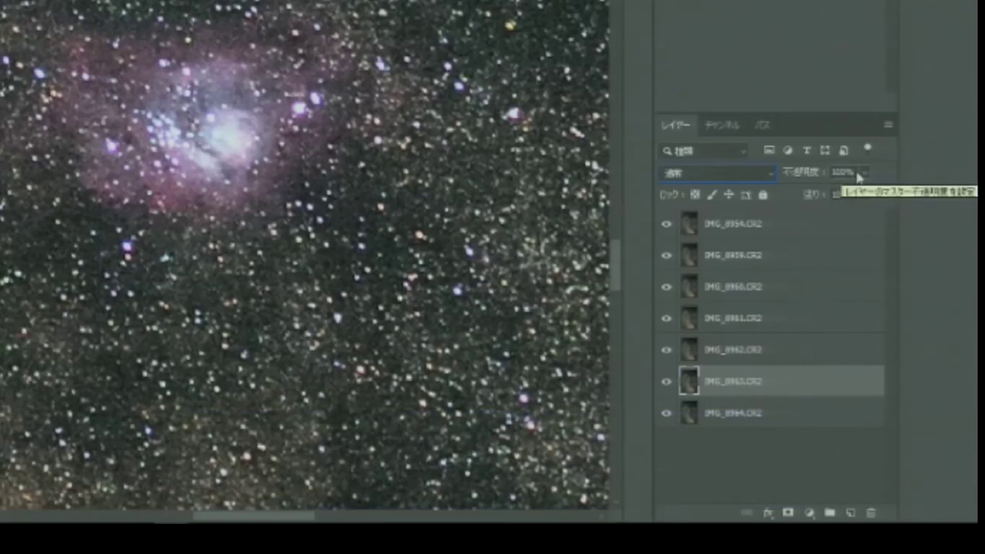
left_click(749, 411)
left_click(749, 390)
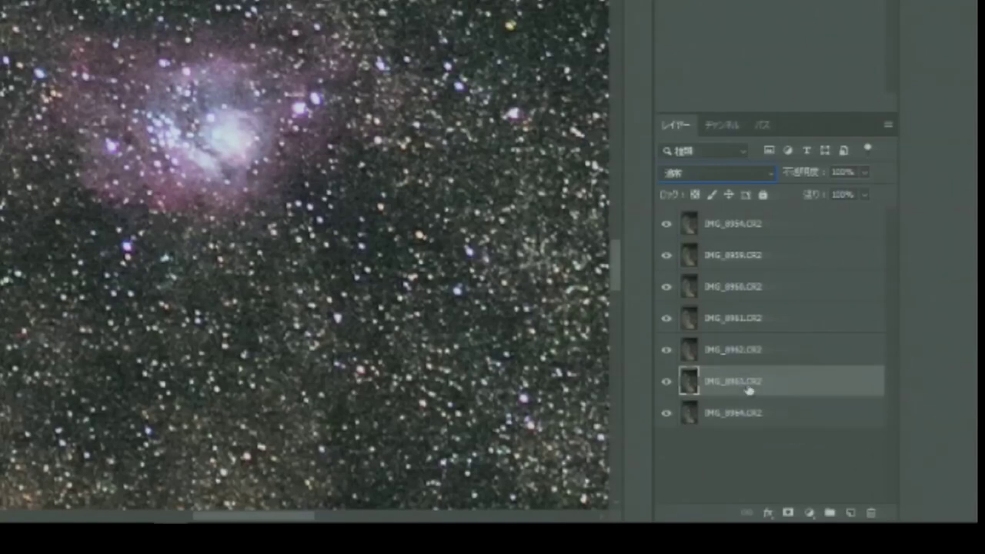
left_click(749, 412)
left_click(750, 384)
left_click(748, 415)
left_click(752, 389)
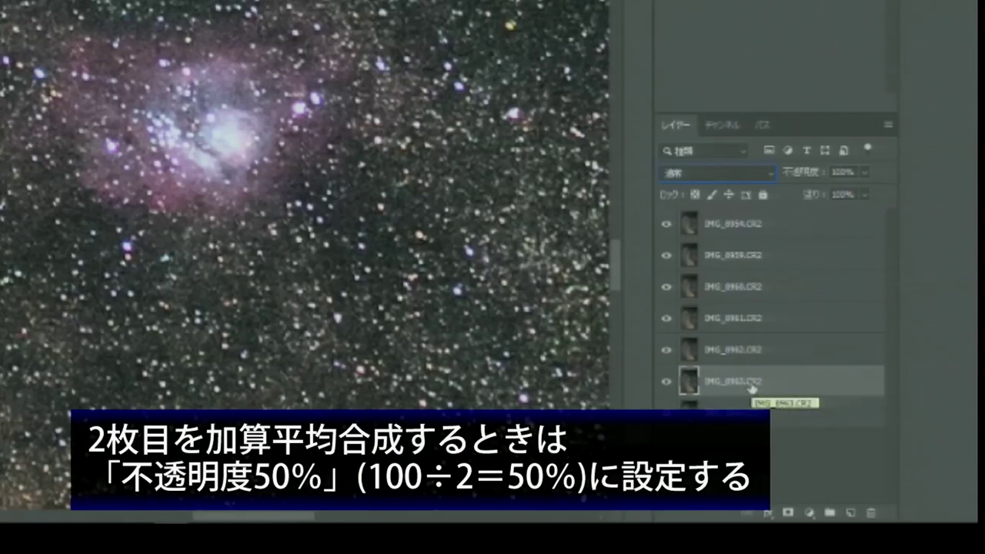
key("Tab")
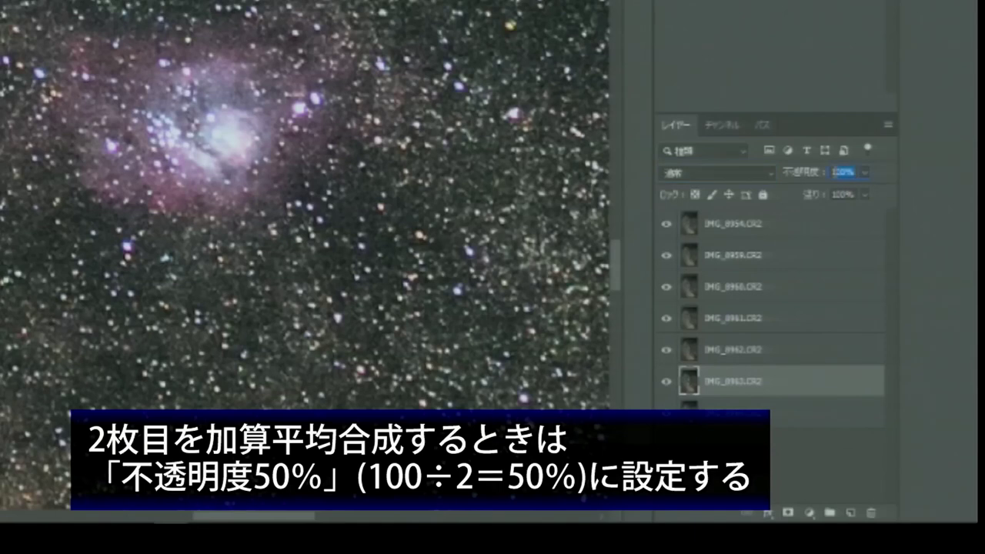
type("50")
key("Return")
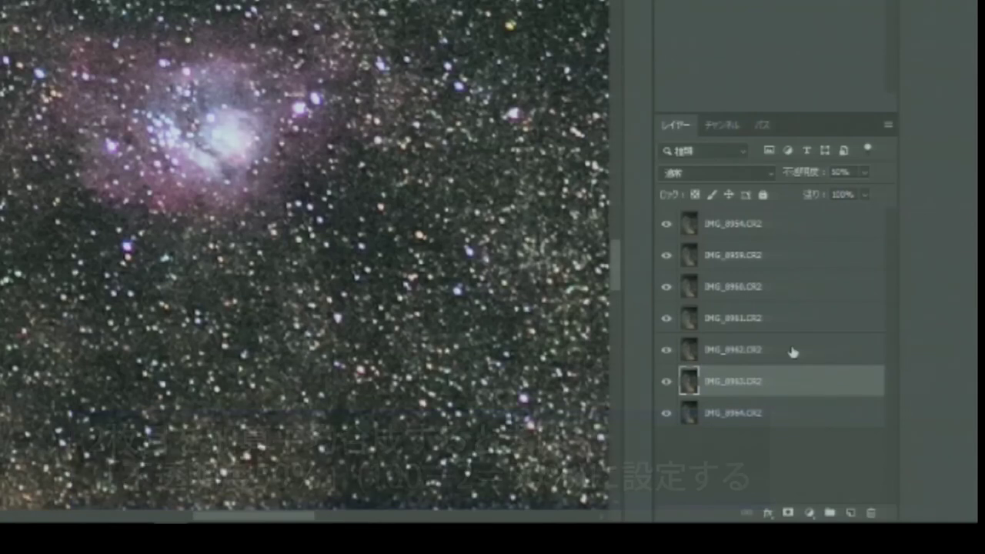
- Set IMG_8962's opacity to 34% and IMG_8961's to 25%
left_click(792, 347)
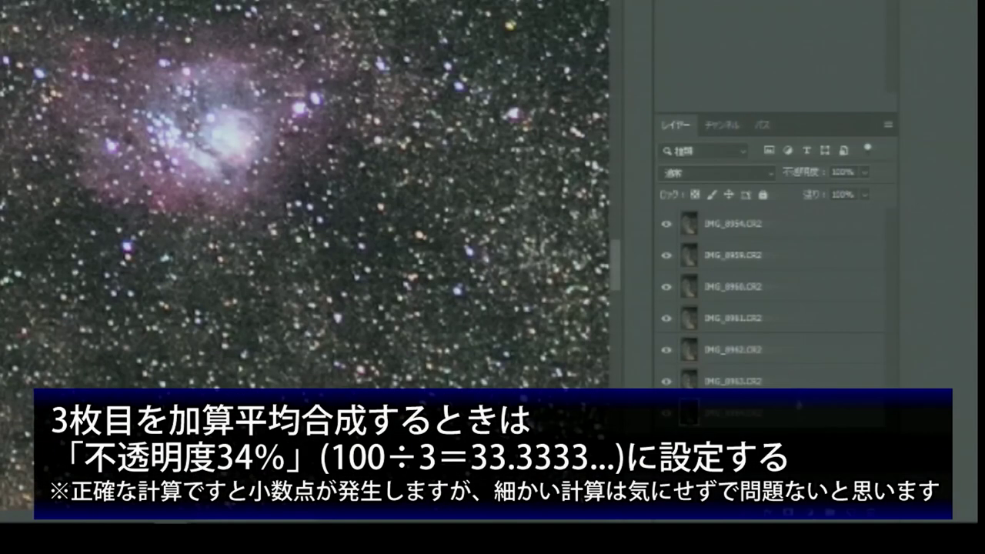
left_click(799, 349)
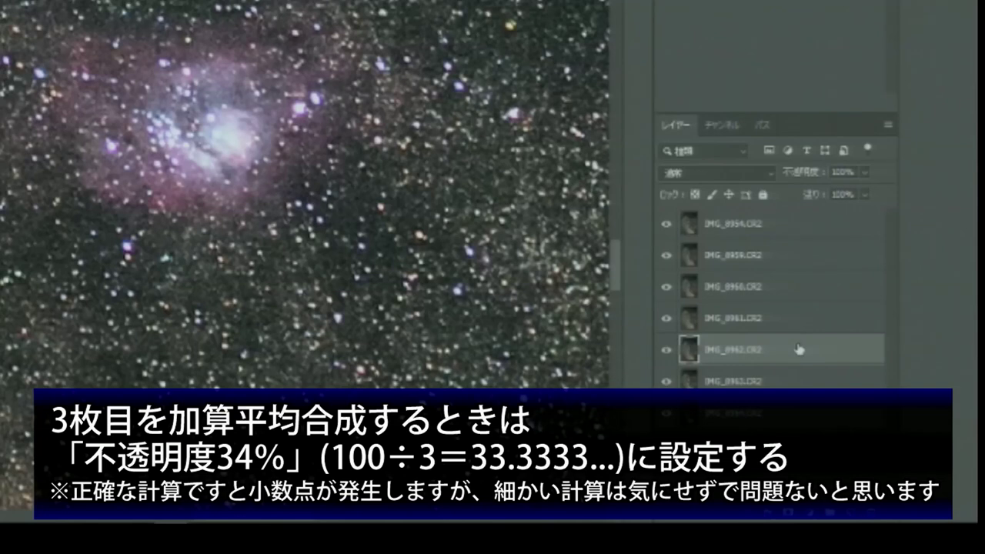
left_click(849, 172)
type("34")
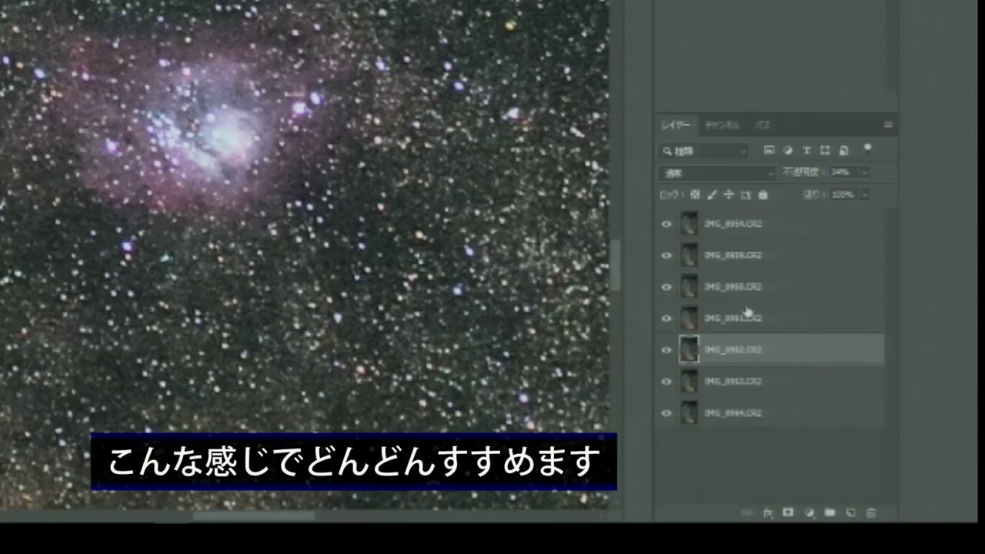
left_click(752, 323)
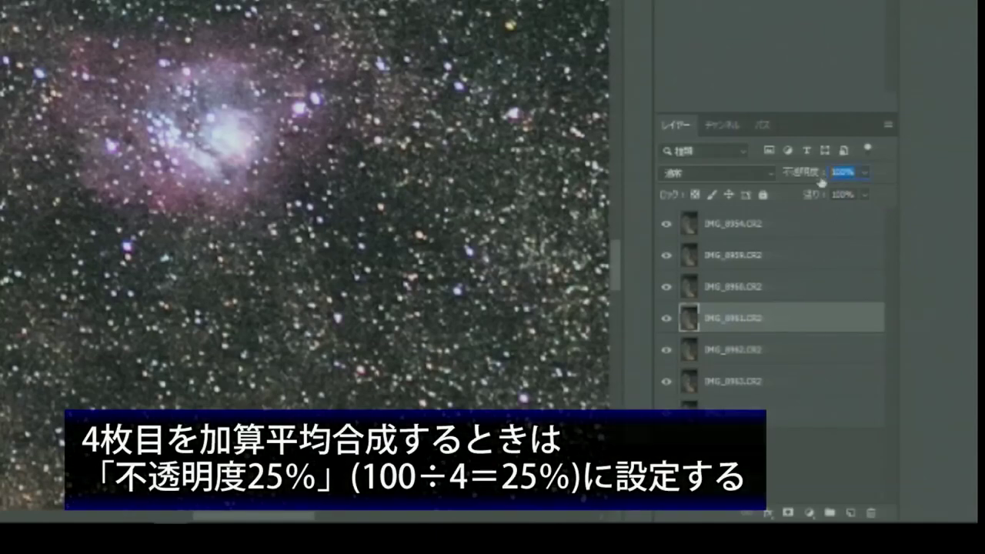
type("25")
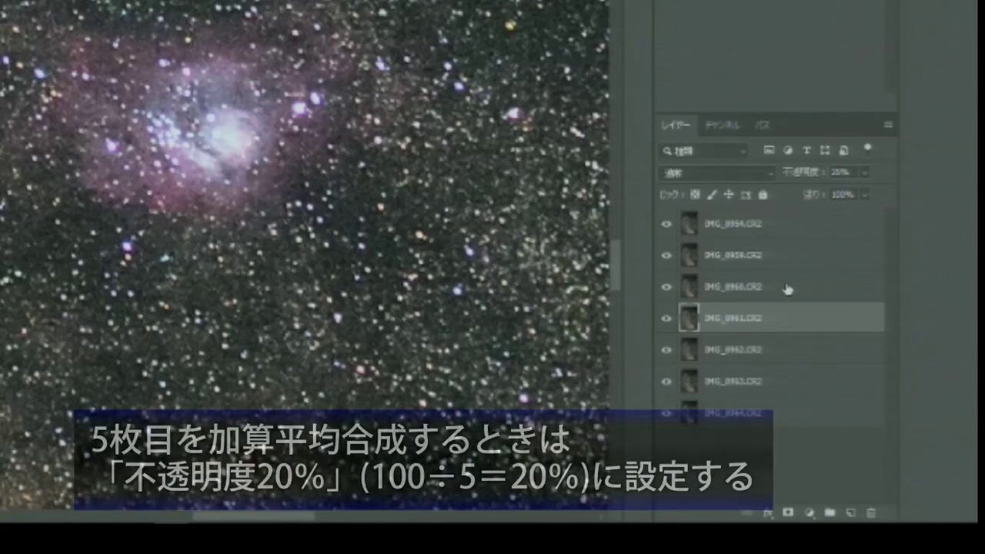
- Set opacities of IMG_8960 to 20%, IMG_8959 to 17% and IMG_8954 to 14%
left_click(787, 288)
left_click(842, 173)
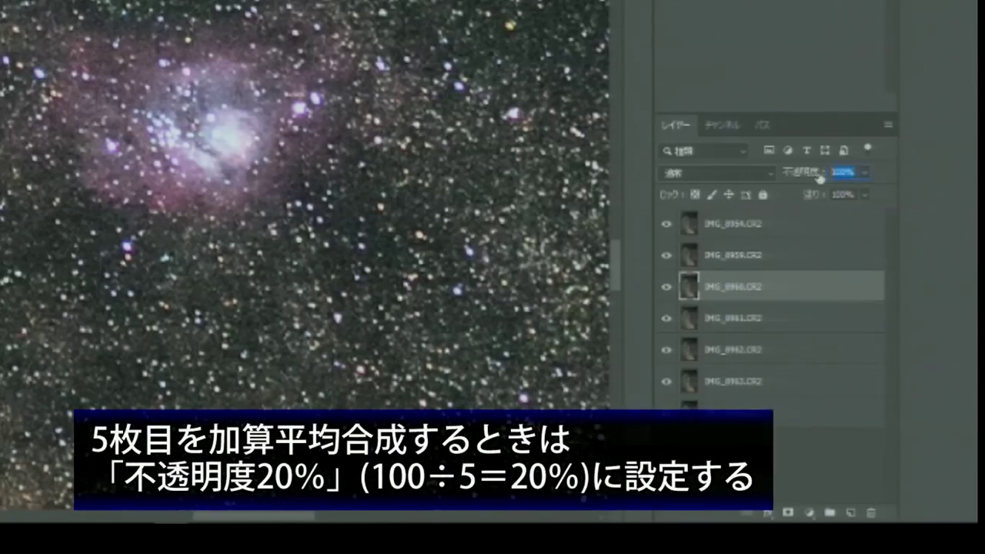
type("20")
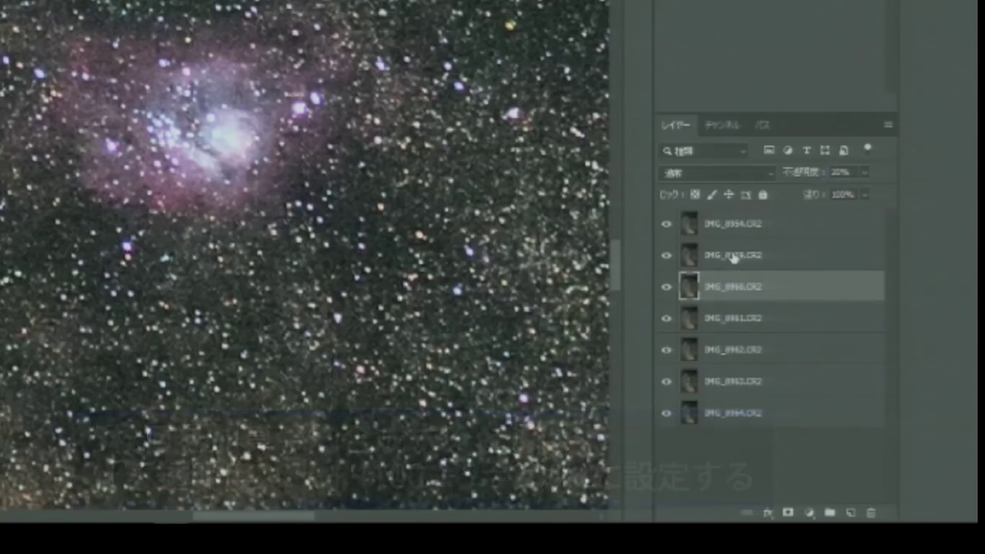
left_click(732, 258)
left_click(843, 172)
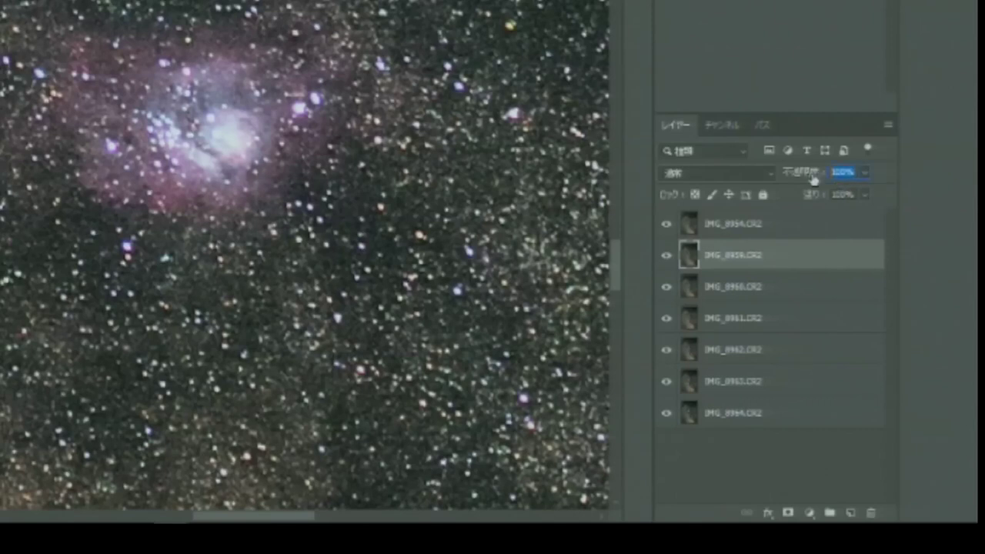
type("17")
left_click(806, 223)
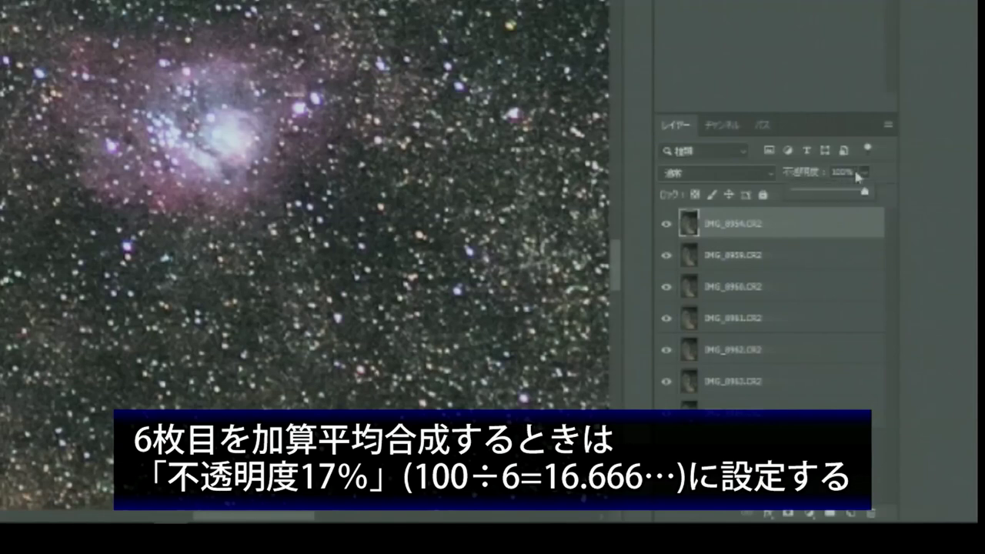
left_click(846, 172)
type("14")
key("Return")
- Select each layer from IMG_8964 up to IMG_8954 to verify its opacity
left_click(792, 413)
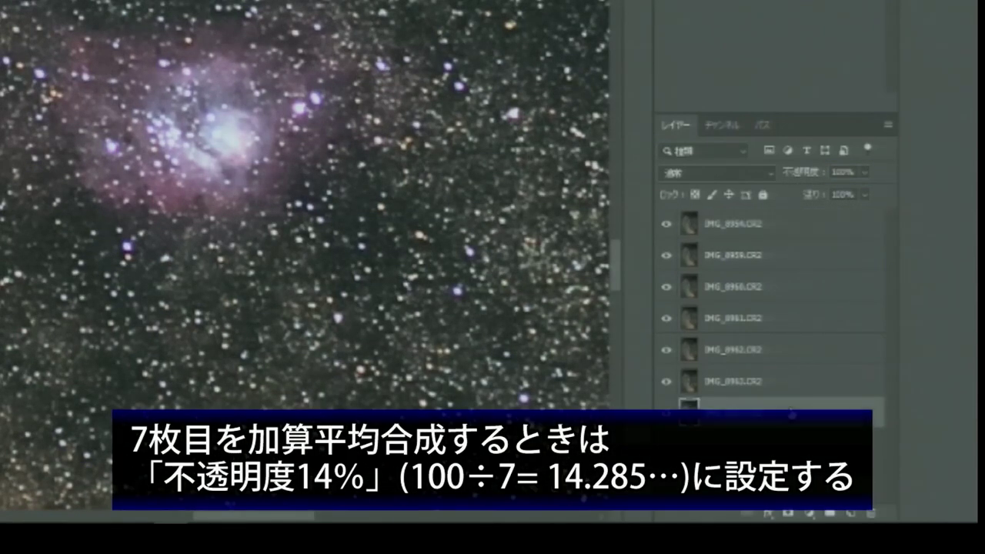
left_click(794, 383)
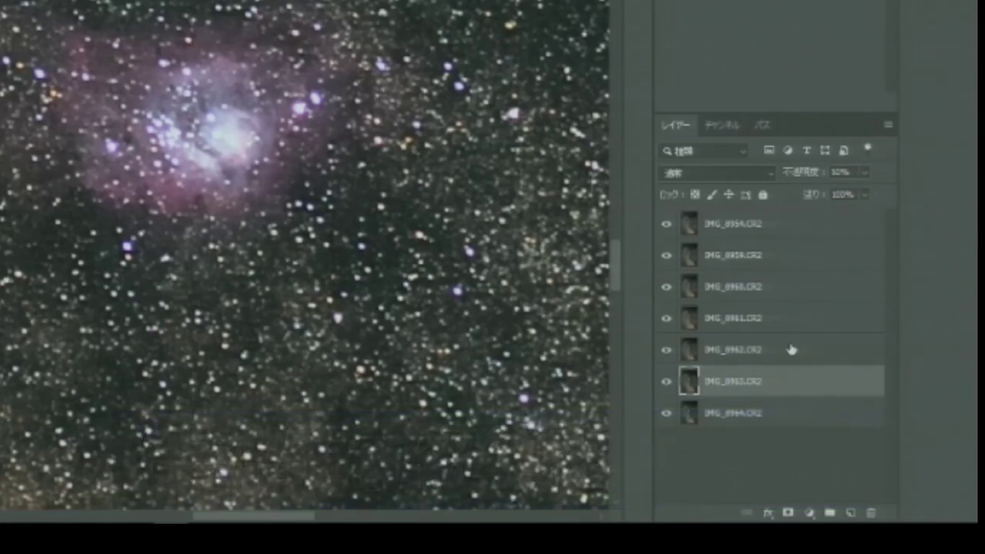
left_click(789, 348)
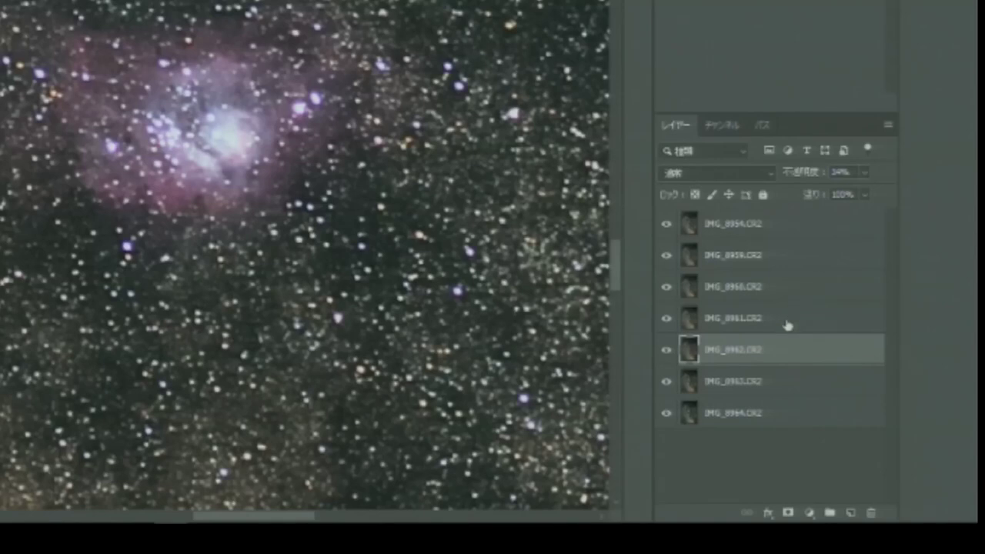
left_click(788, 317)
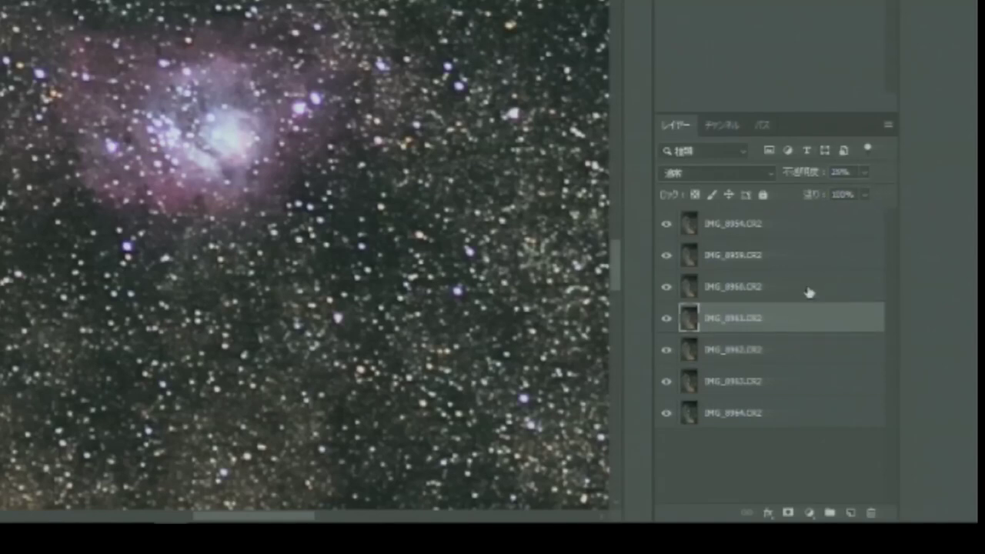
left_click(809, 289)
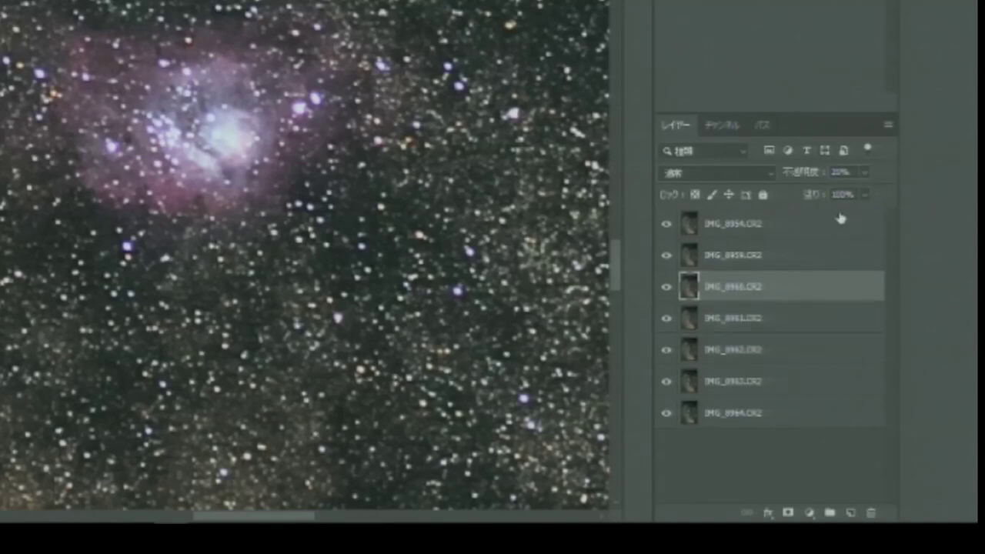
left_click(809, 255)
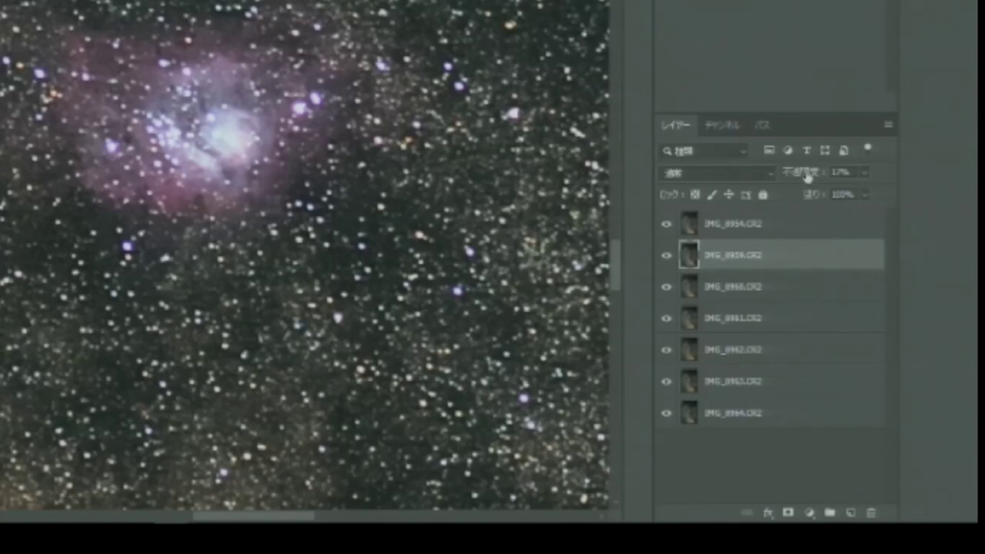
left_click(820, 231)
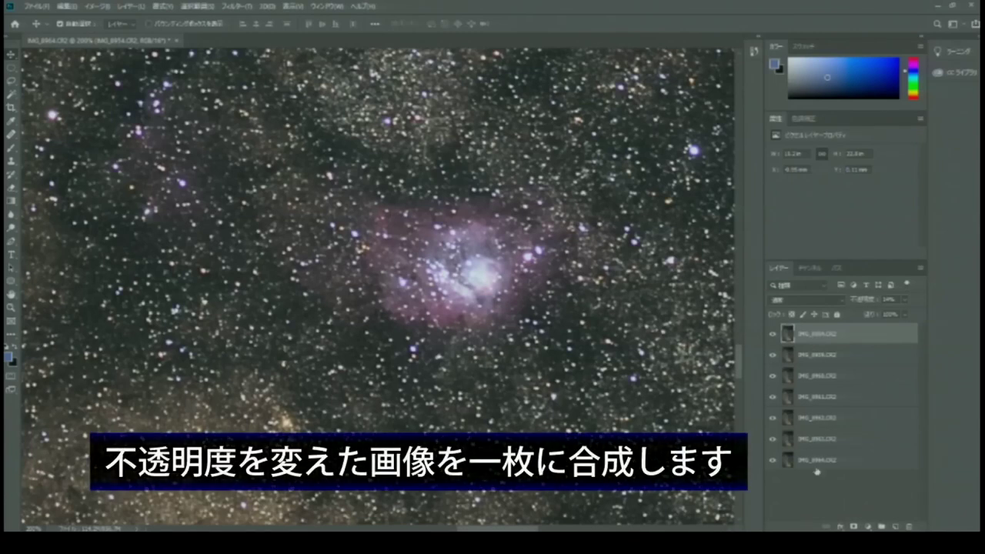
- Duplicate layer IMG_8964 and move the copy to the bottom of the stack
left_click(849, 464)
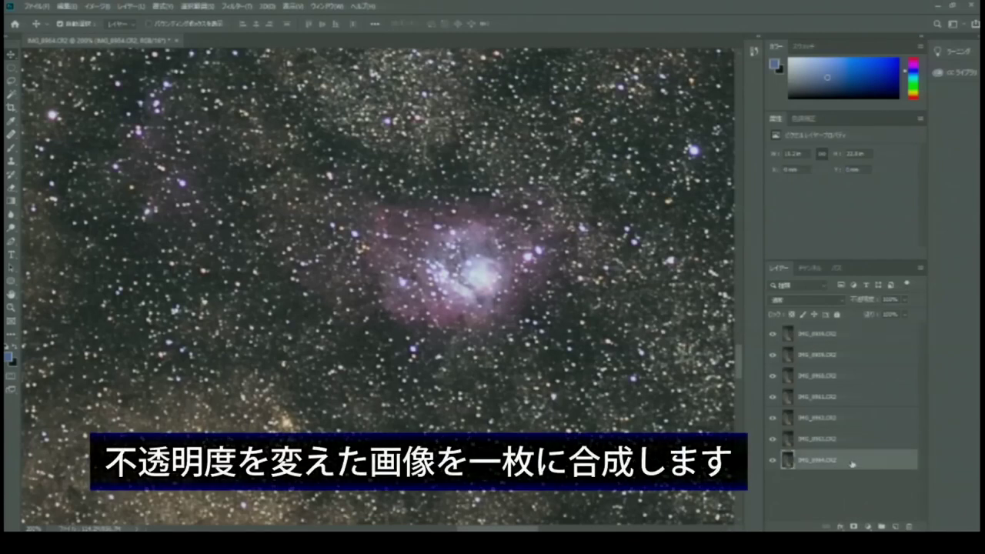
left_click_drag(852, 463, 888, 502)
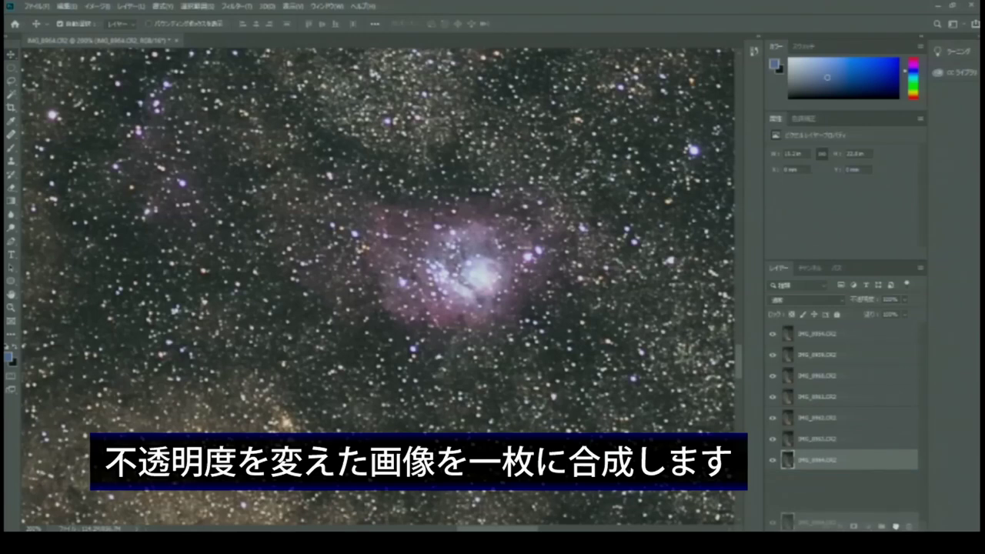
left_click_drag(895, 522, 895, 526)
left_click_drag(861, 463, 860, 488)
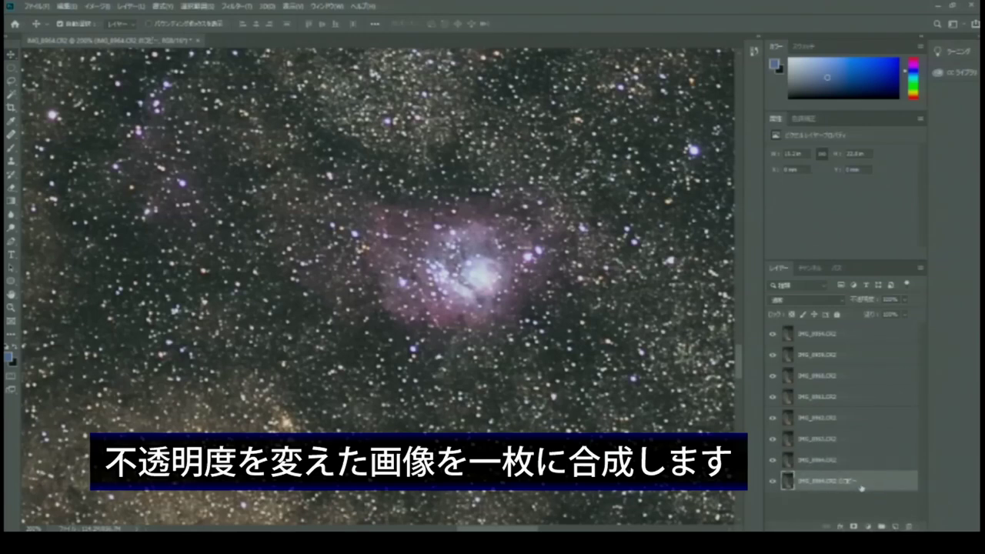
- Select the seven frames from IMG_8964.CR2 to the top and merge them into one layer
left_click(855, 459)
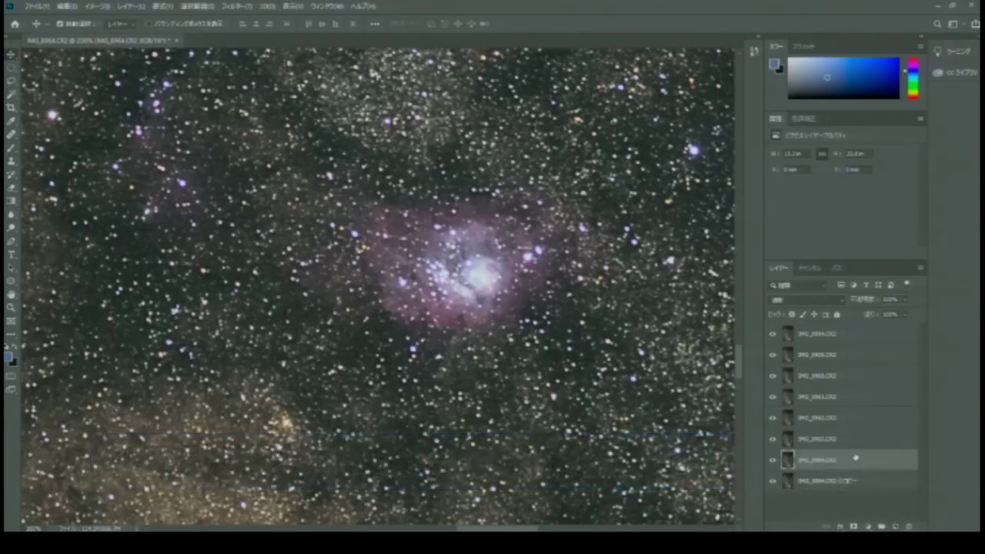
left_click(846, 334, "shift")
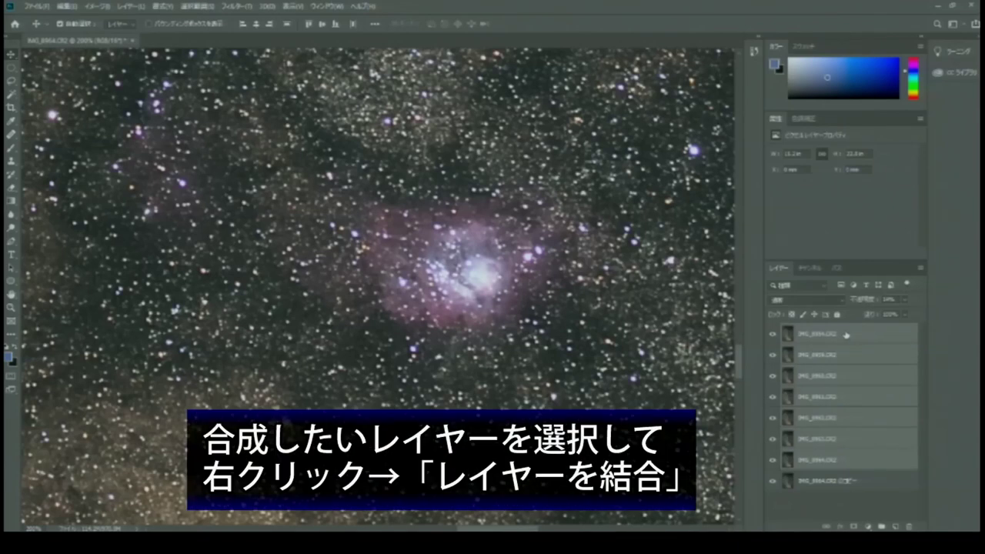
right_click(846, 334)
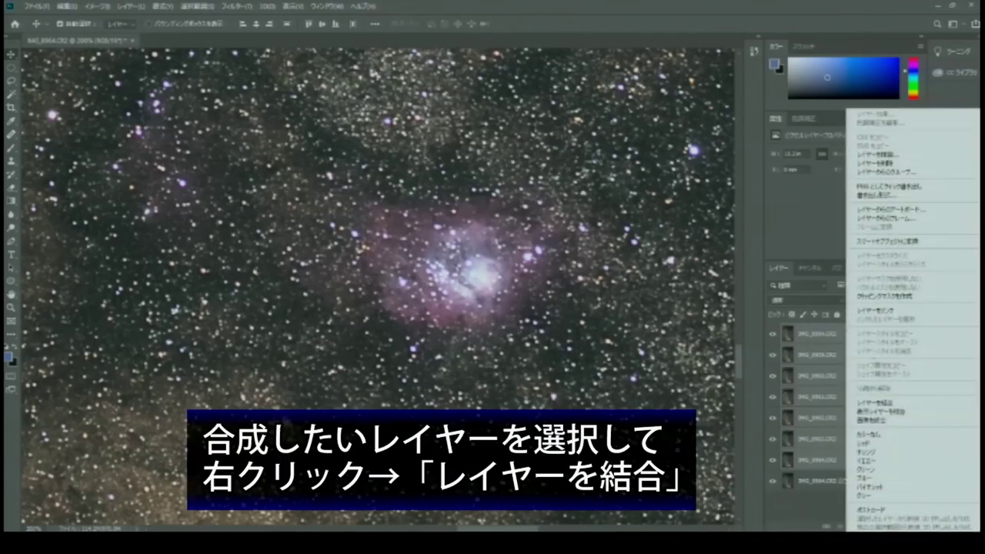
left_click(881, 403)
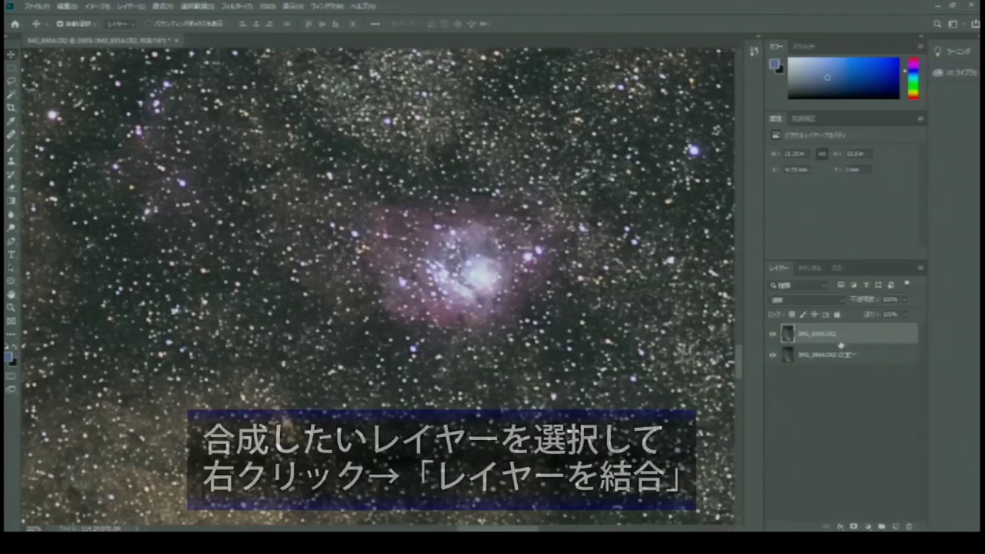
left_click(772, 334)
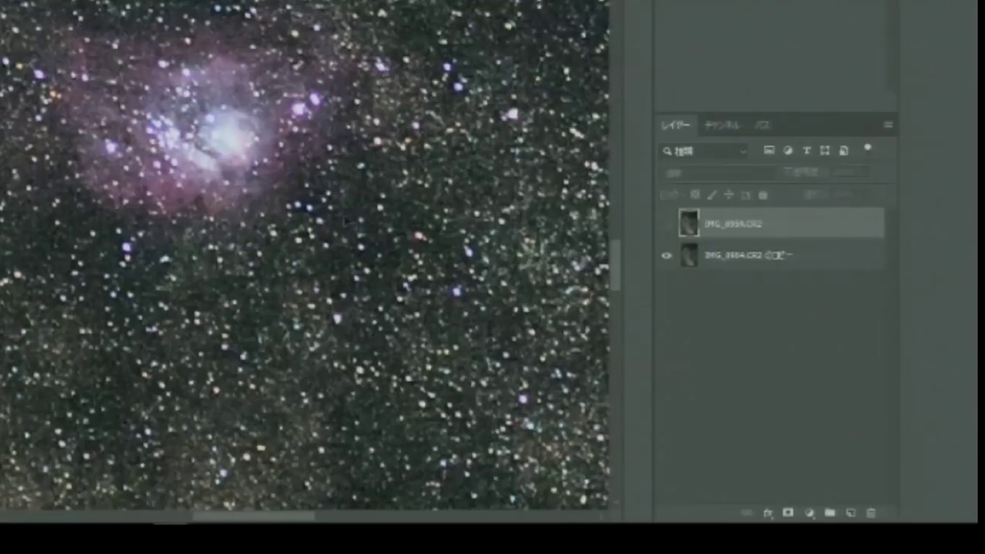
left_click(666, 227)
left_click(666, 227)
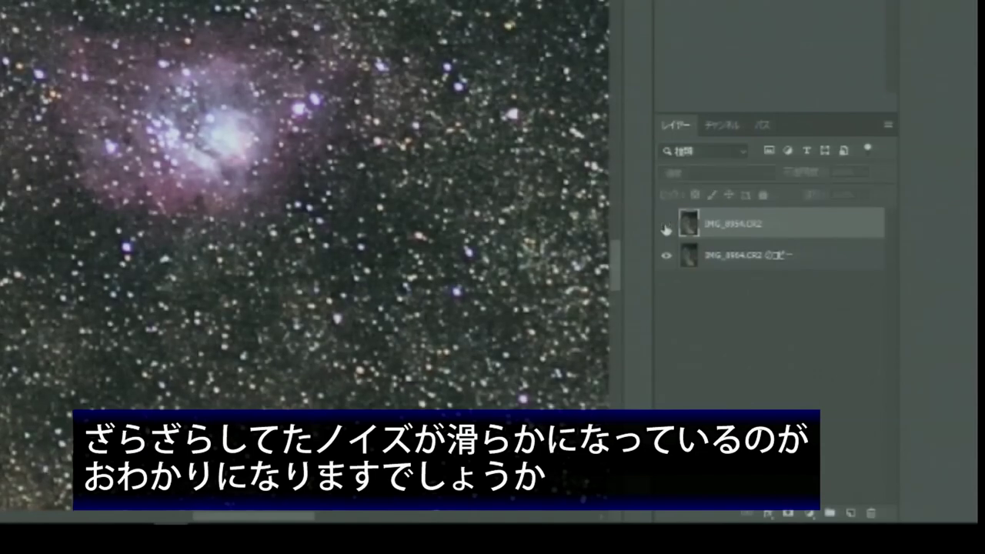
left_click(666, 228)
left_click(666, 228)
left_click(667, 226)
left_click(667, 226)
left_click(667, 226)
left_click(667, 226)
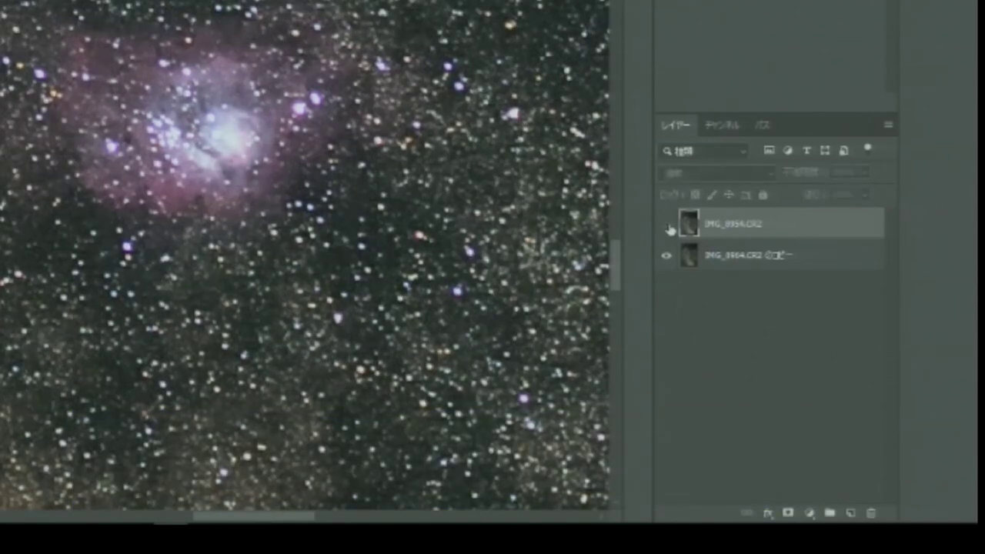
left_click(667, 227)
left_click(667, 226)
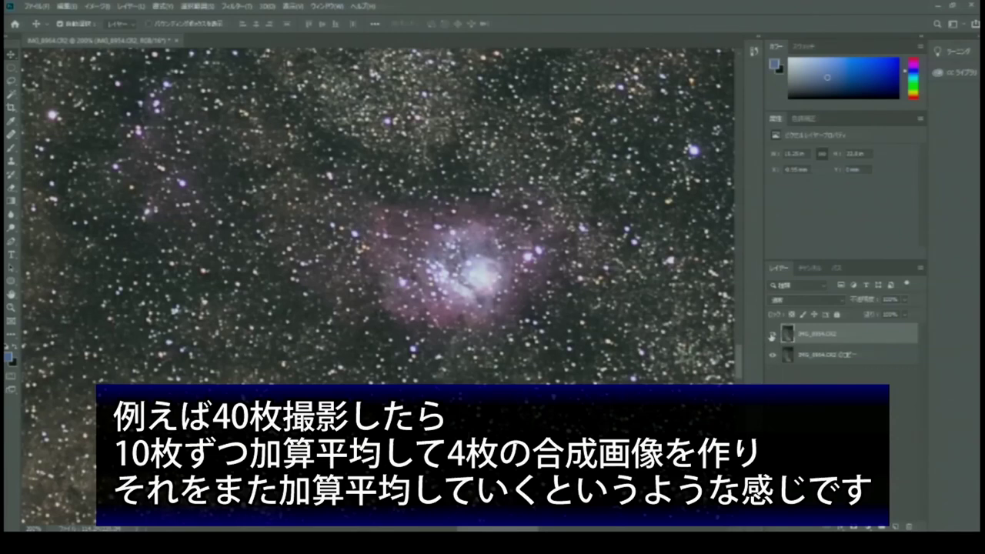
left_click(771, 334)
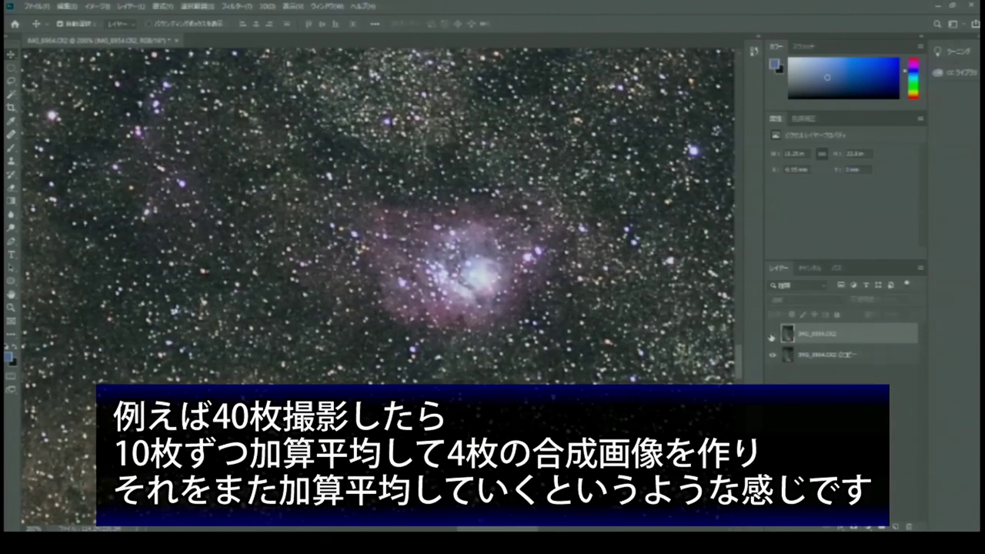
left_click(772, 335)
scroll(521, 371, "down", 2)
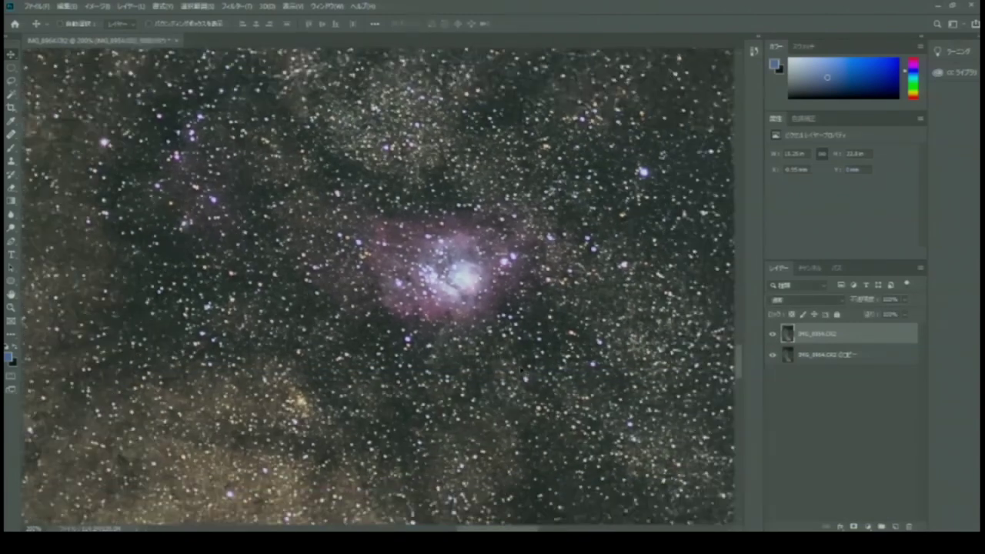
scroll(521, 371, "down", 1)
scroll(521, 370, "down", 2)
scroll(521, 371, "down", 1)
scroll(520, 371, "down", 1)
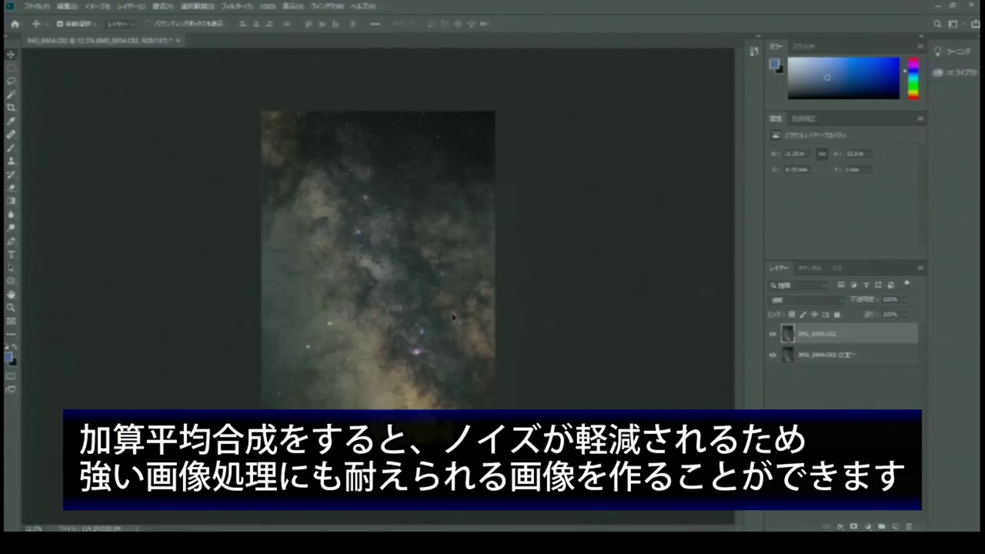
scroll(453, 315, "up", 2)
scroll(453, 316, "up", 2)
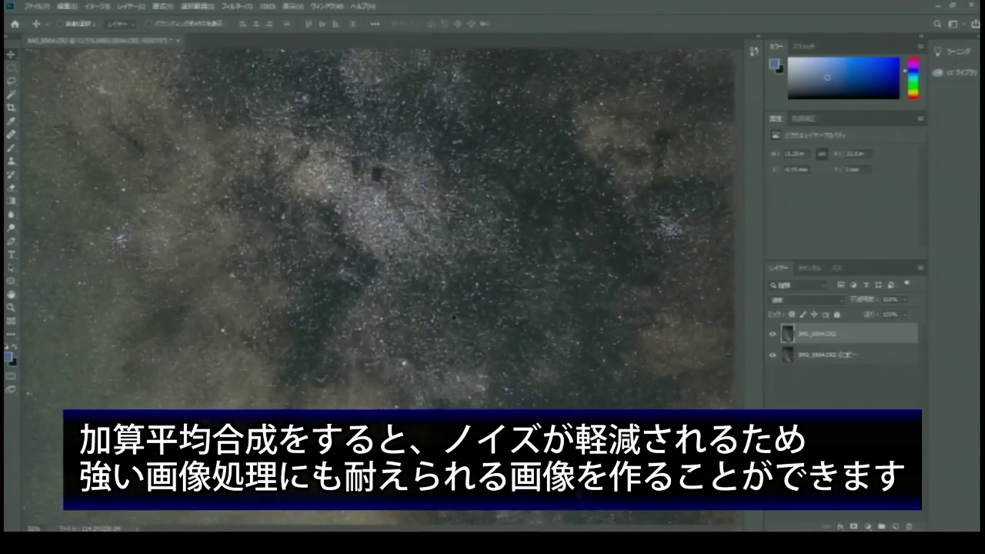
scroll(453, 315, "up", 2)
scroll(453, 316, "up", 2)
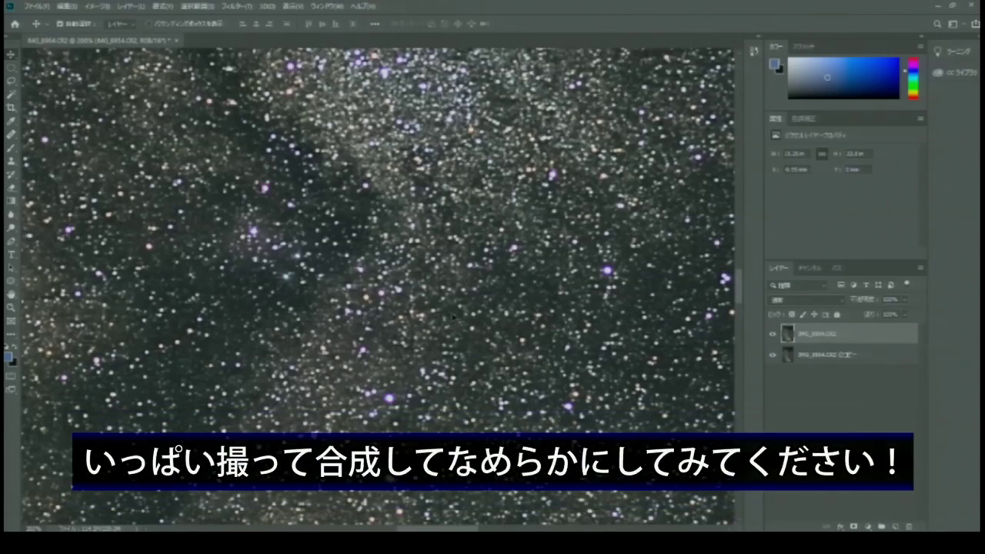
- Toggle the merged layer to compare noise, then zoom out to fit the whole image
left_click(772, 333)
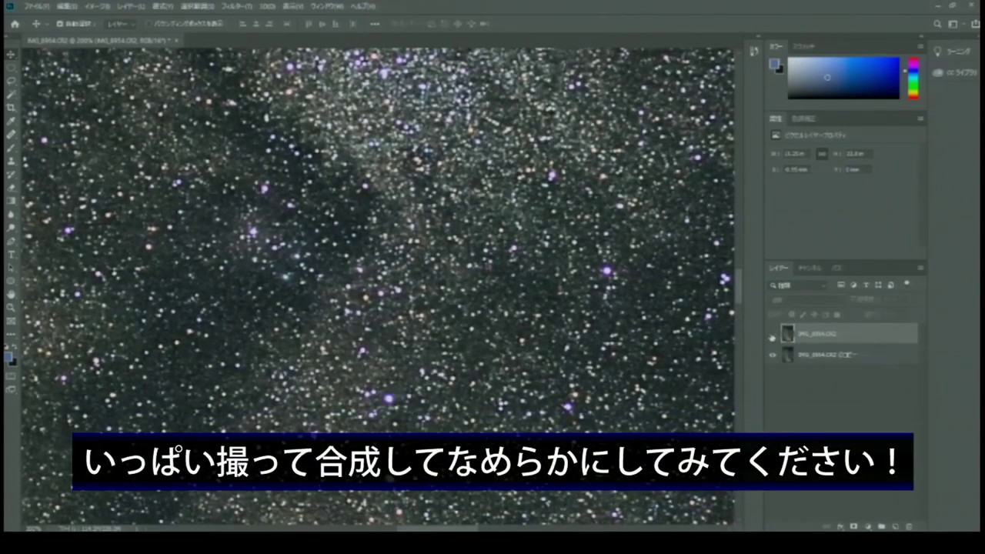
left_click(773, 335)
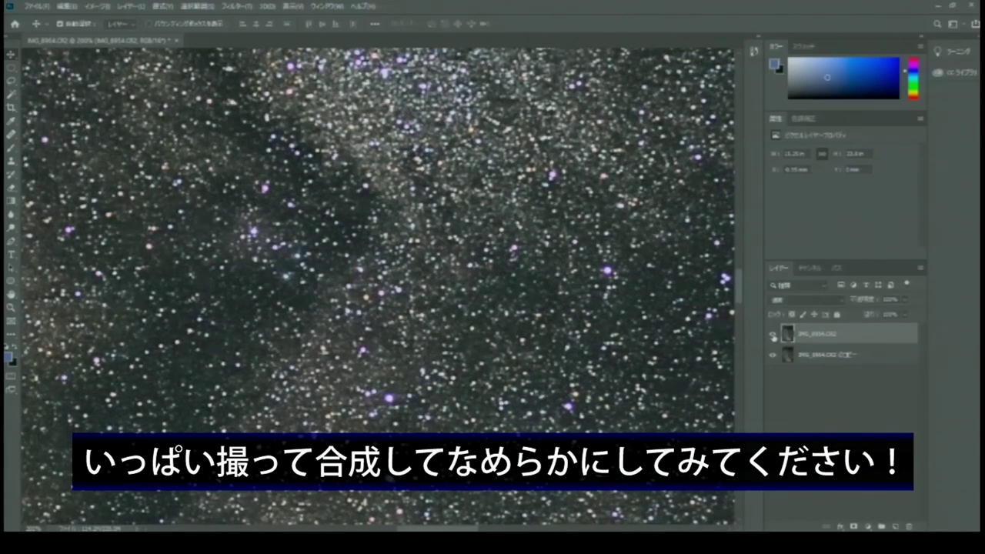
left_click(773, 335)
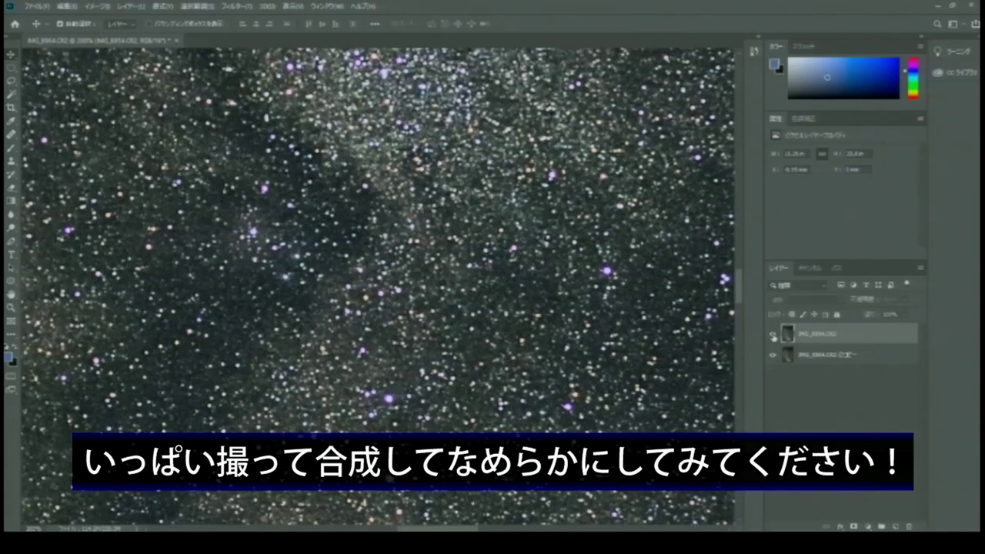
left_click(772, 335)
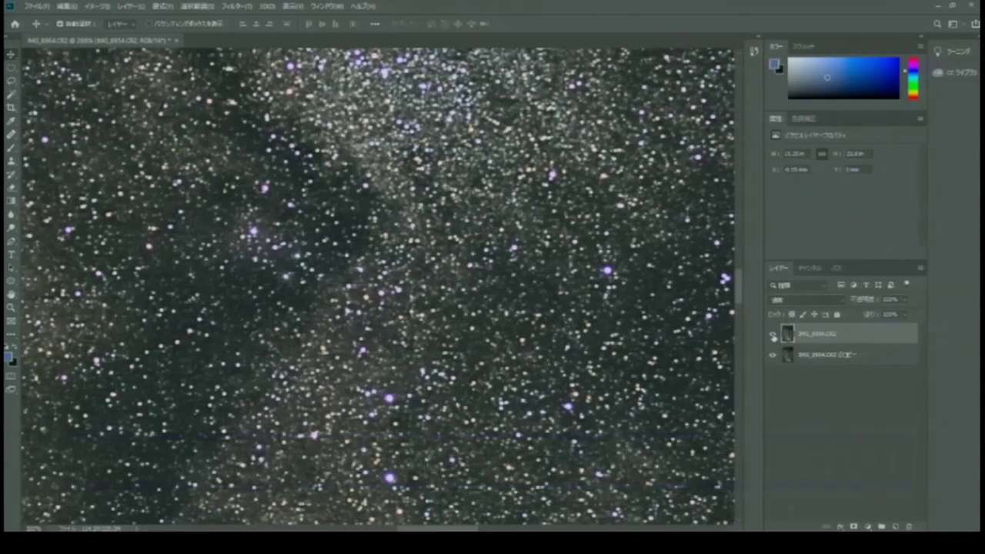
key("ctrl+minus")
key("ctrl+minus")
key("ctrl+minus")
key("ctrl+minus")
key("ctrl+minus")
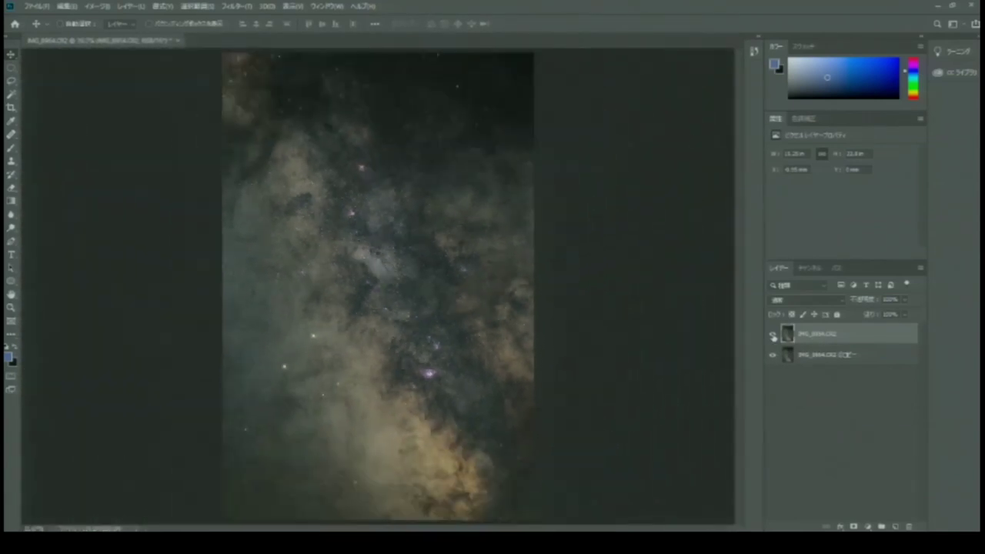
key("ctrl+minus")
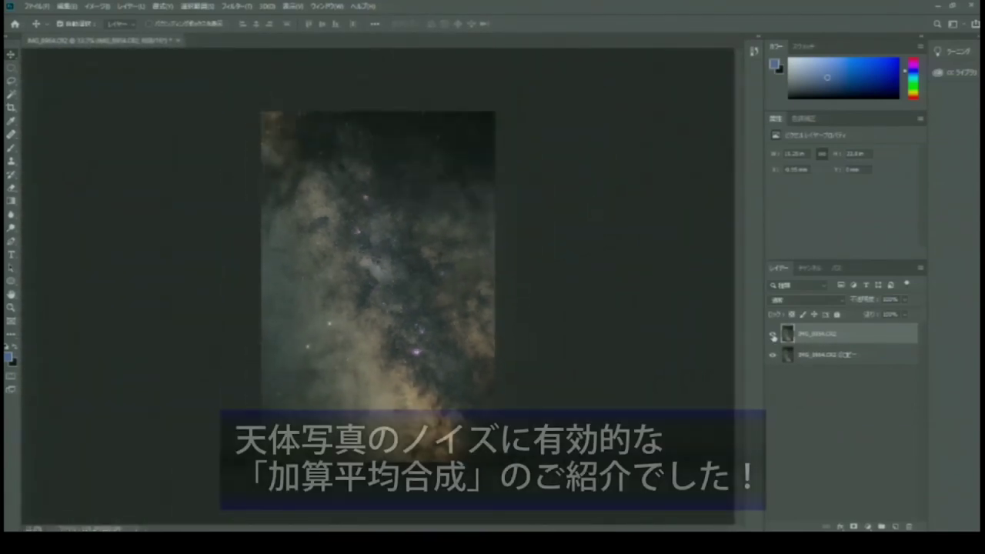